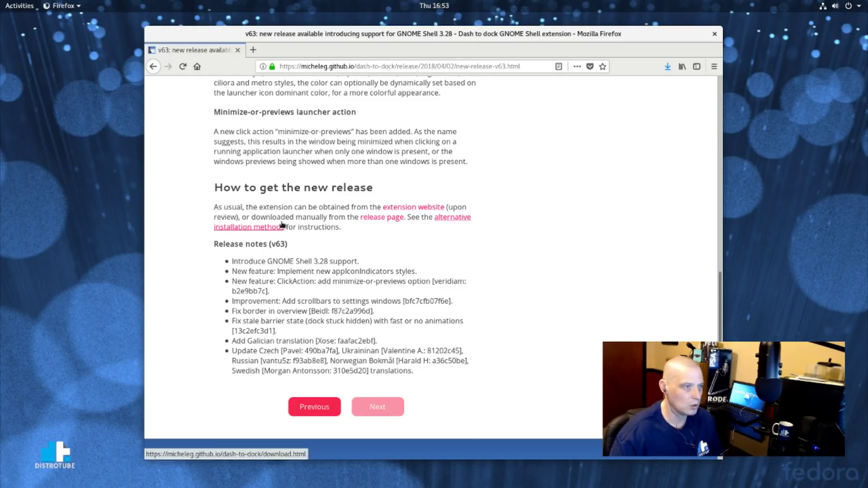
# - Download and save the Dash to Dock version 63 archive for GNOME Shell 3.28 from the release page, and check the completed downloads
pyautogui.click(380, 219)
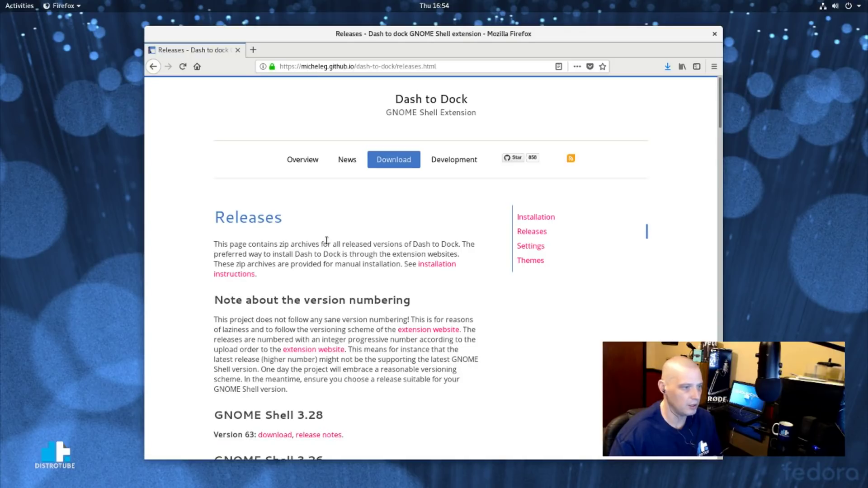
pyautogui.scroll(-3, 326, 240)
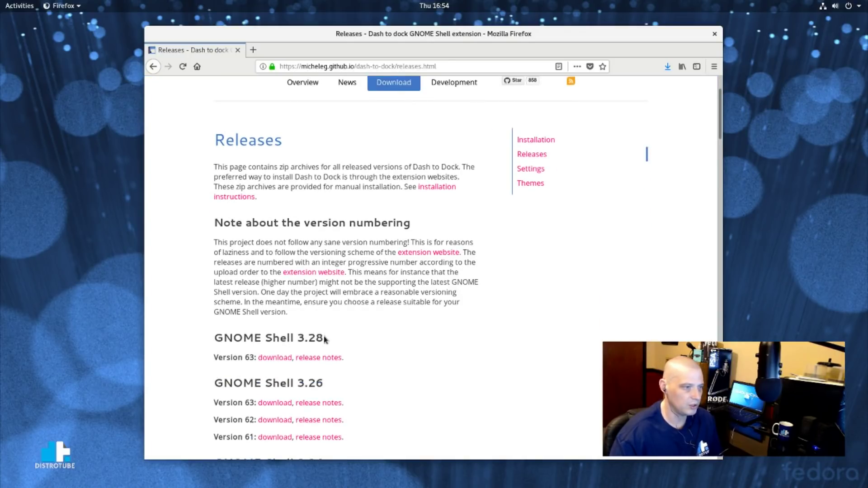
pyautogui.click(278, 358)
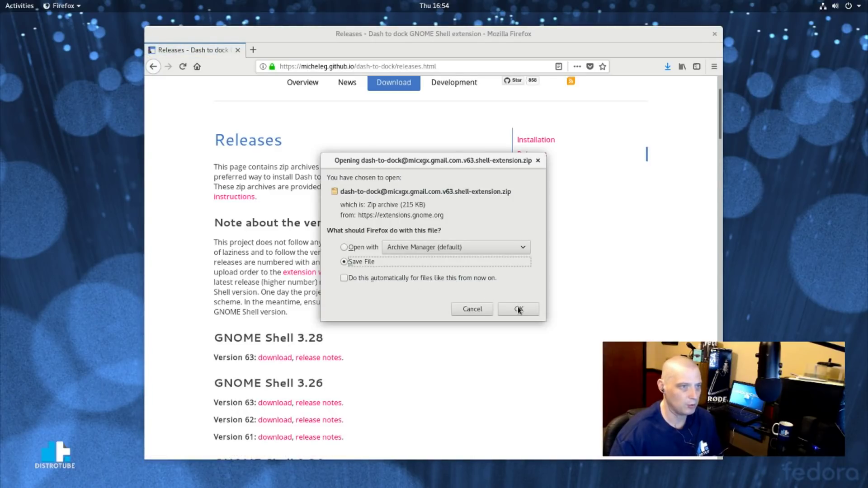
pyautogui.click(518, 310)
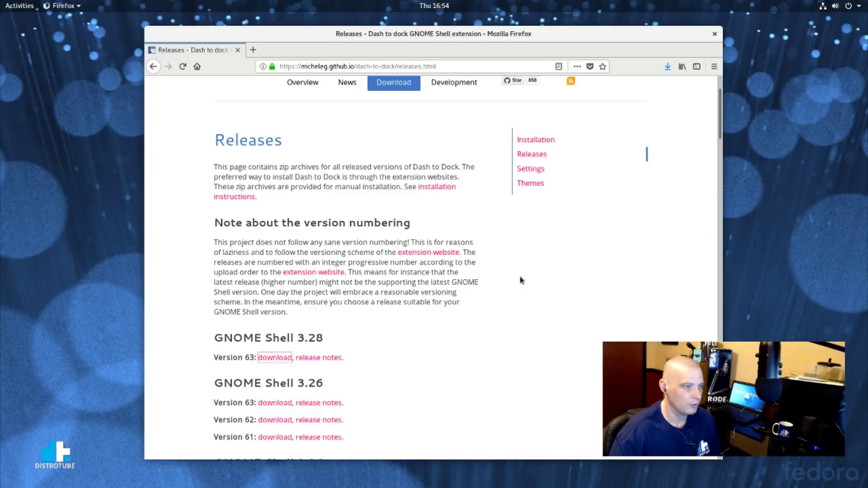
pyautogui.click(666, 67)
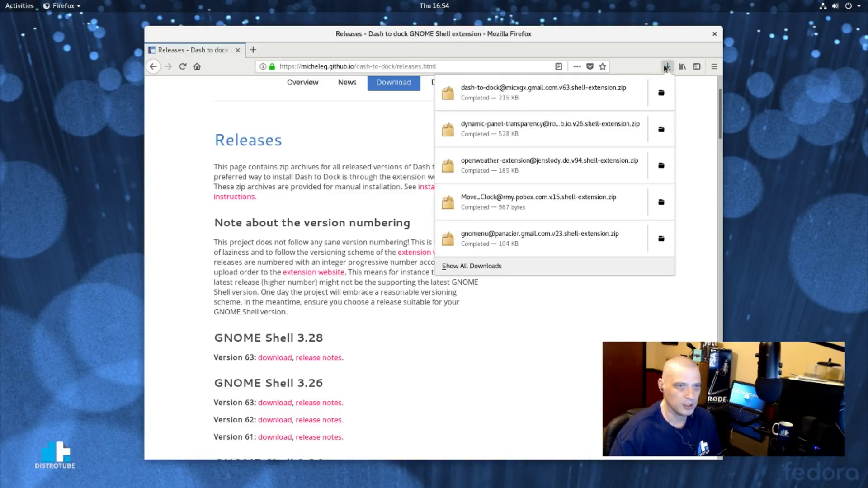
pyautogui.click(665, 68)
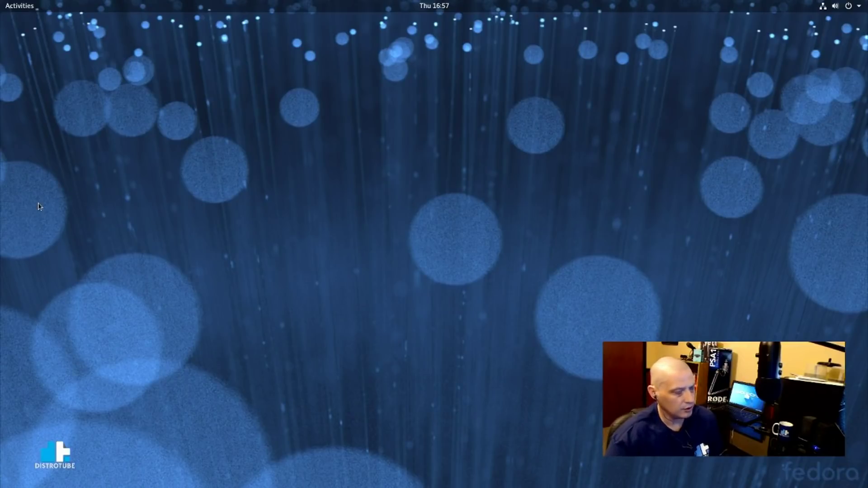
# - Open the Downloads folder in the Files app and display its contents as a list
pyautogui.press('super')
pyautogui.click(21, 240)
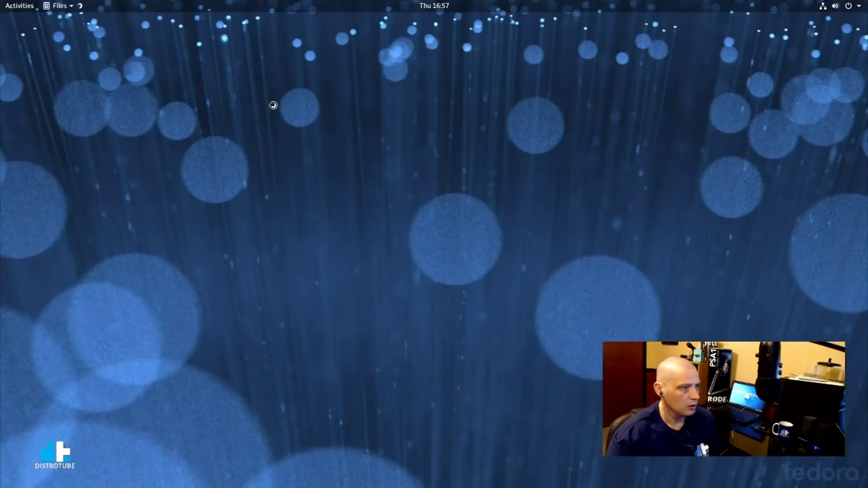
pyautogui.moveTo(267, 93); pyautogui.dragTo(430, 136)
pyautogui.click(448, 177)
pyautogui.doubleClick(449, 177)
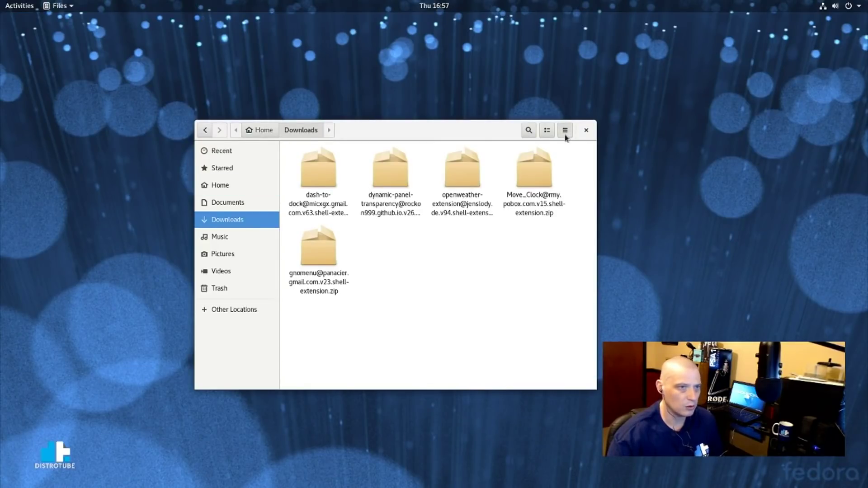
pyautogui.click(564, 131)
pyautogui.click(565, 132)
pyautogui.click(547, 131)
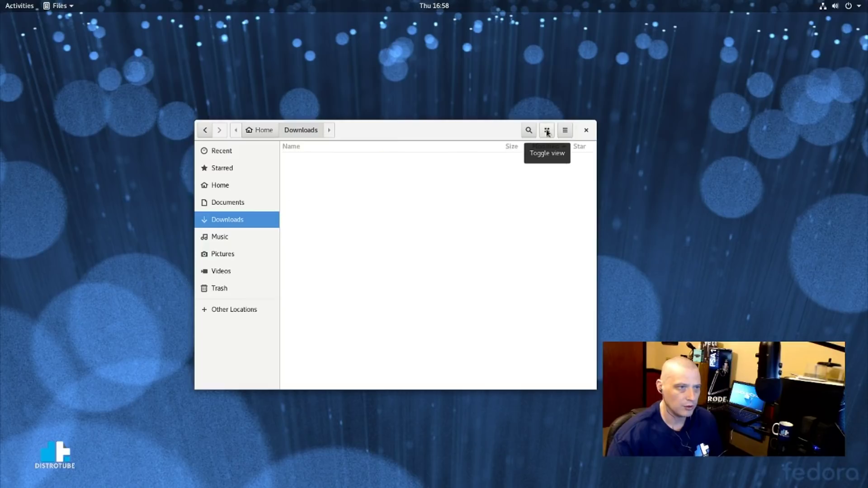
pyautogui.rightClick(357, 304)
pyautogui.click(347, 290)
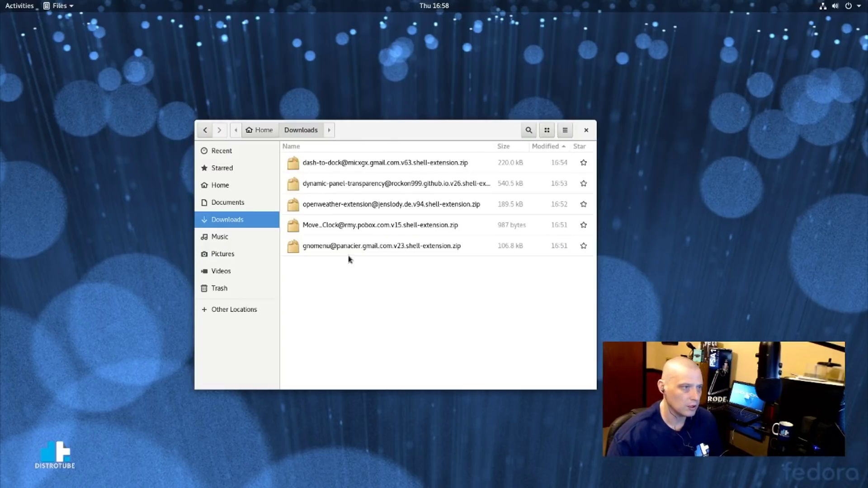
# - Extract the gnomenu, Move_Clock, openweather-extension, dynamic-panel-transparency and dash-to-dock zip archives in place within the Downloads folder
pyautogui.rightClick(322, 251)
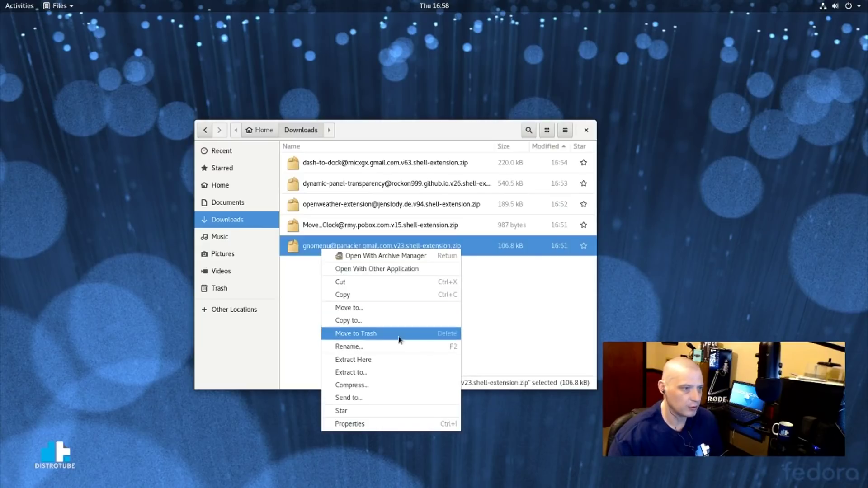
pyautogui.click(391, 365)
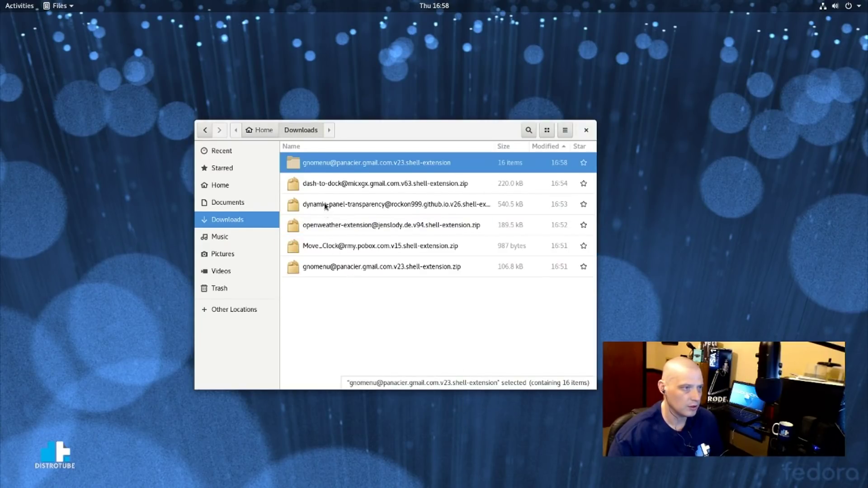
pyautogui.rightClick(345, 253)
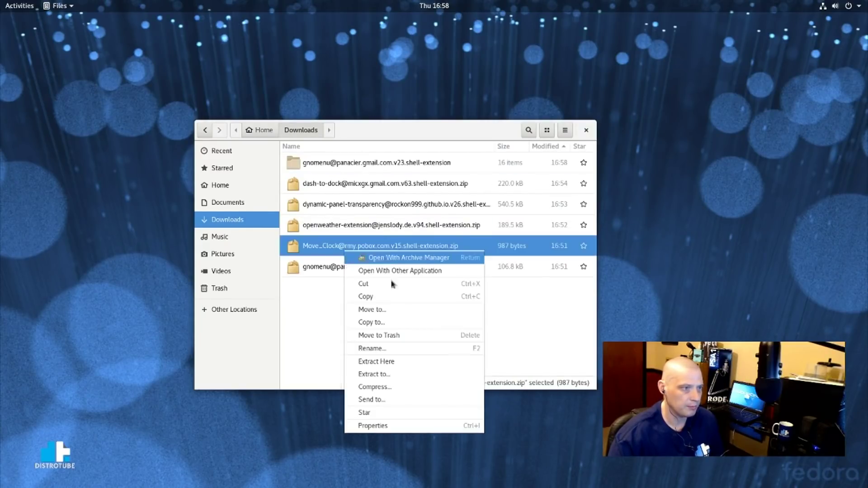
pyautogui.click(392, 364)
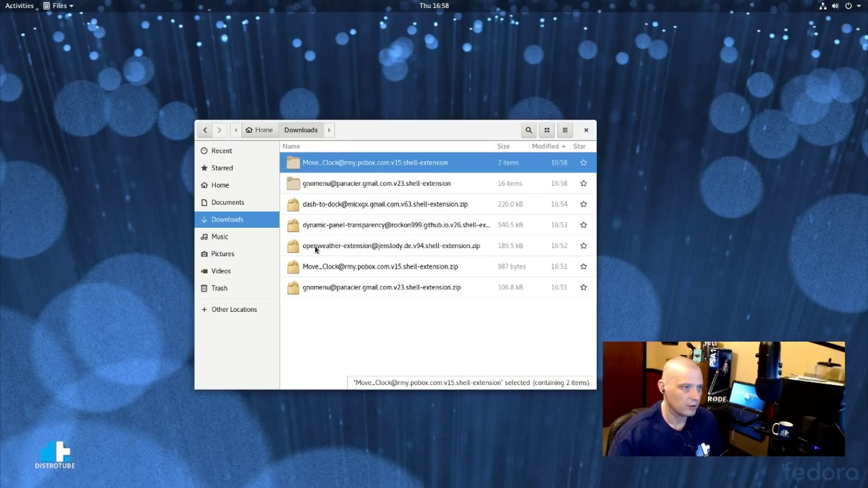
pyautogui.rightClick(315, 249)
pyautogui.click(380, 356)
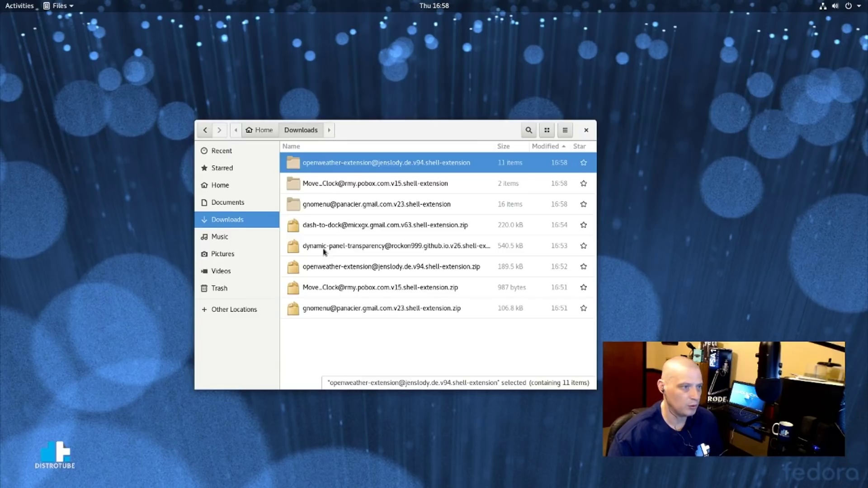
pyautogui.rightClick(323, 252)
pyautogui.click(382, 358)
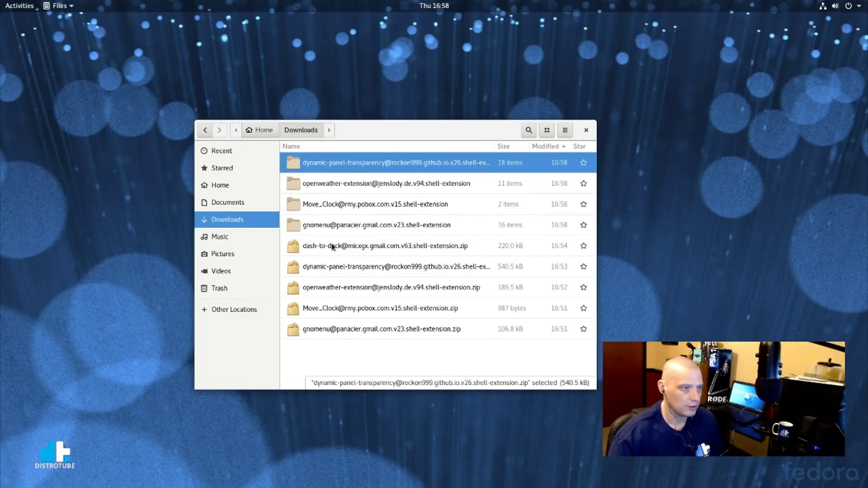
pyautogui.rightClick(317, 249)
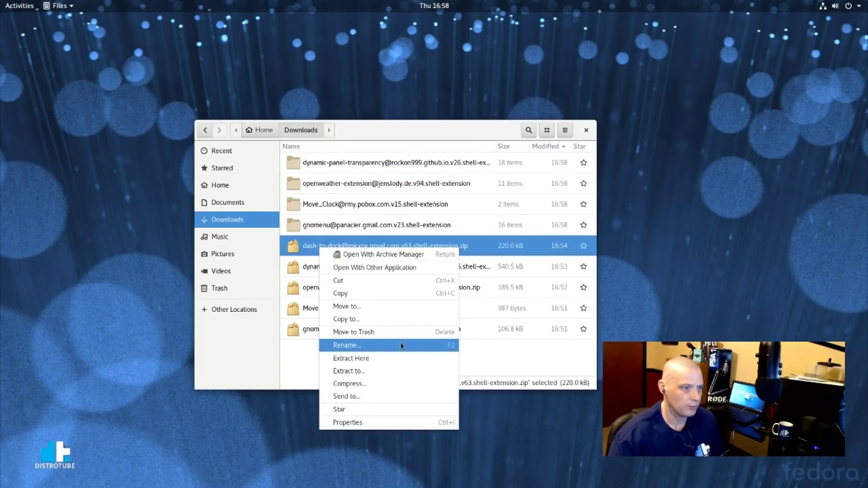
pyautogui.click(390, 358)
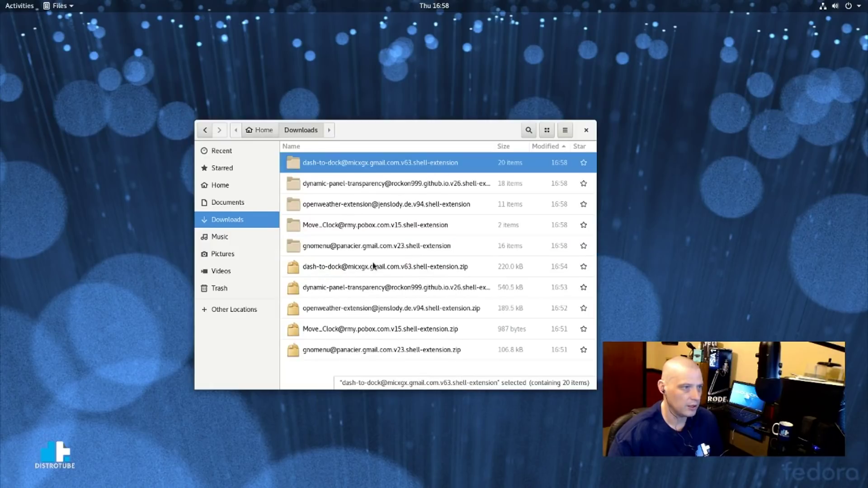
# - Cut the five extracted extension folders from Downloads and go to the Home folder
pyautogui.click(320, 246)
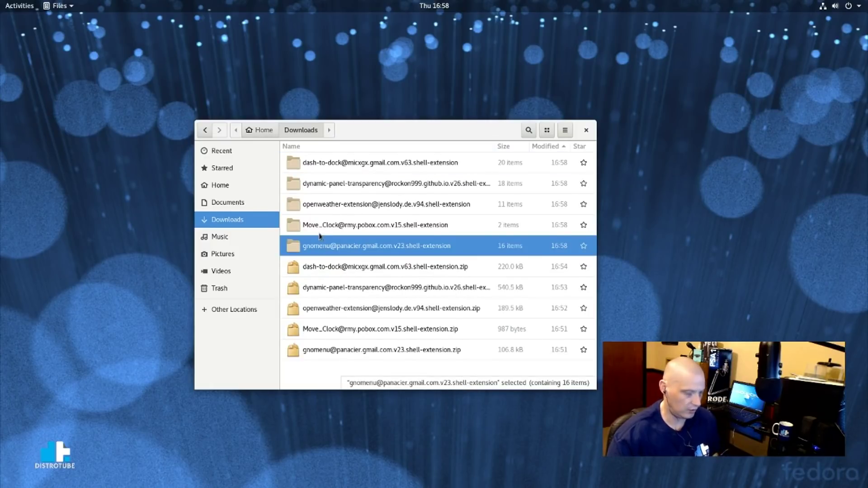
pyautogui.keyDown('shift'); pyautogui.click(311, 165); pyautogui.keyUp('shift')
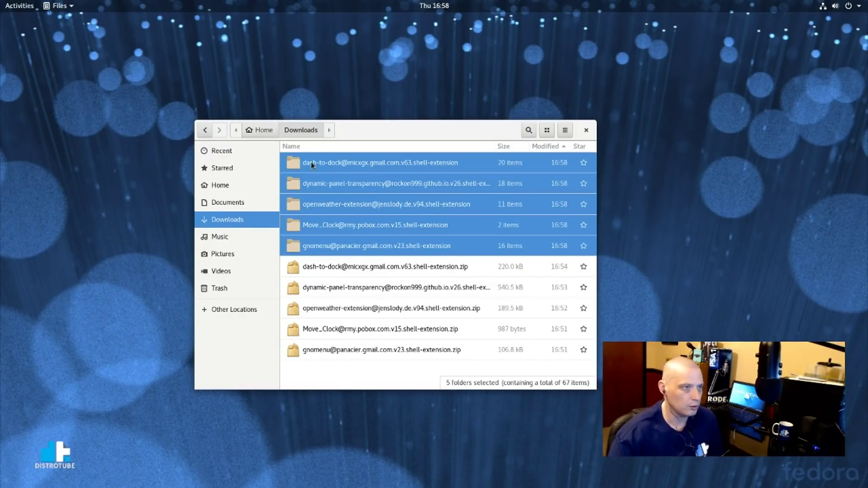
pyautogui.rightClick(311, 164)
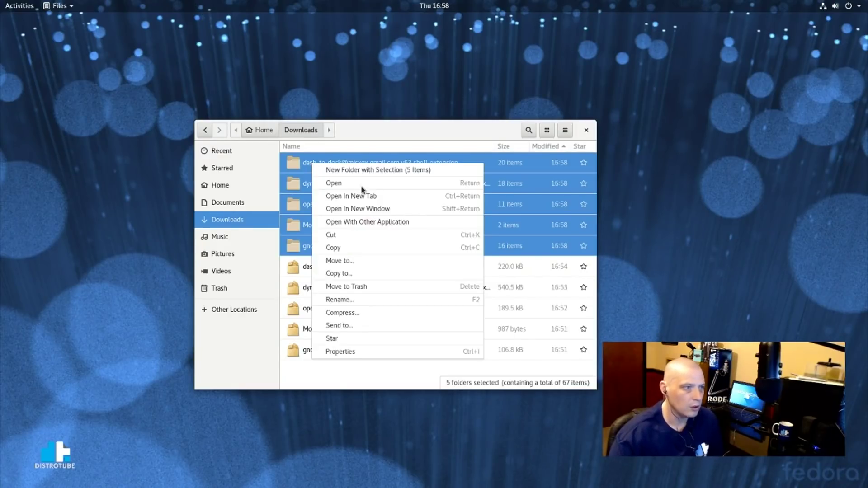
pyautogui.click(370, 236)
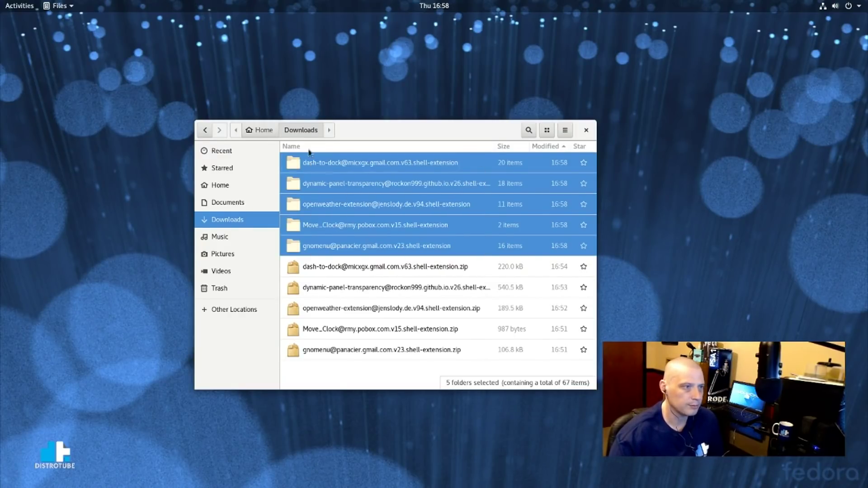
pyautogui.click(264, 131)
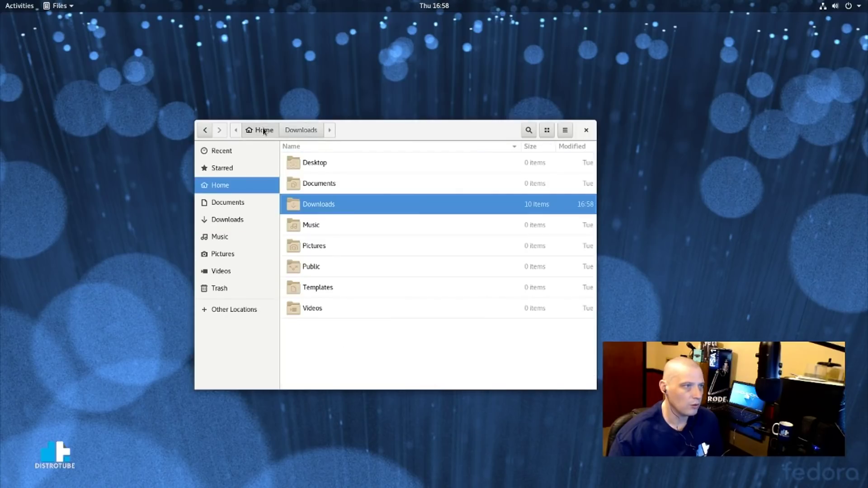
# - Examine the file manager's Views, Behavior, List Columns and Search & Preview preferences for an option to show hidden files
pyautogui.rightClick(360, 345)
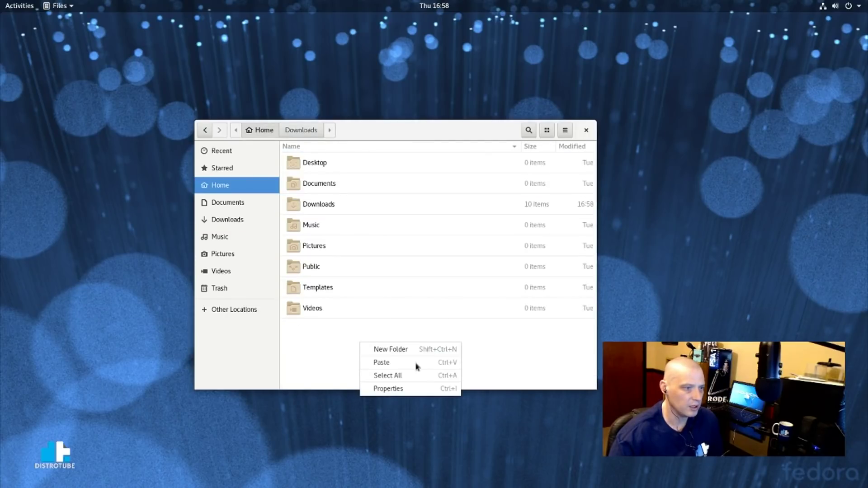
pyautogui.click(328, 343)
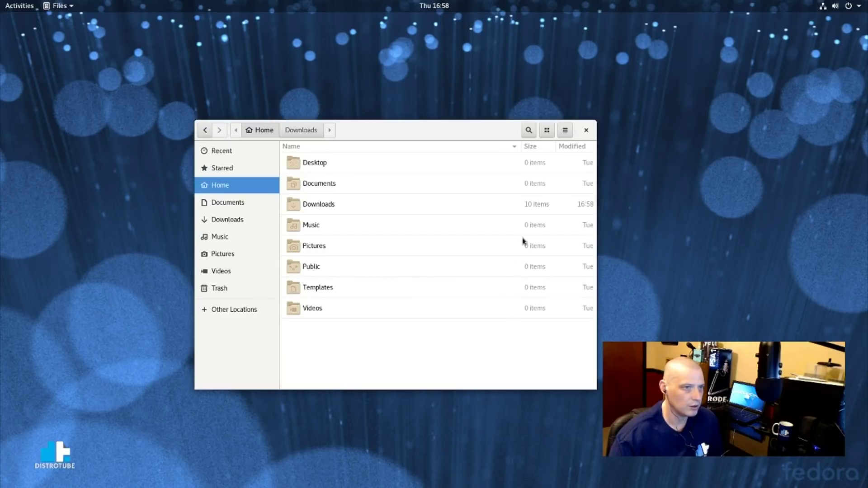
pyautogui.click(60, 7)
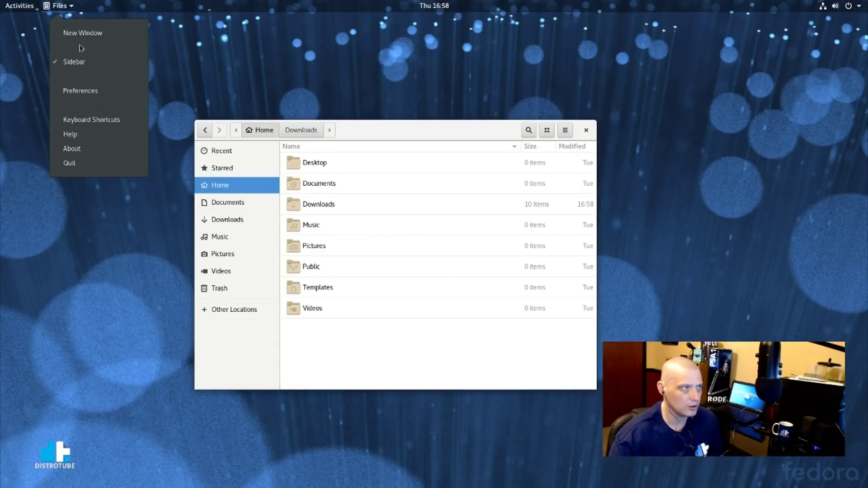
pyautogui.click(86, 90)
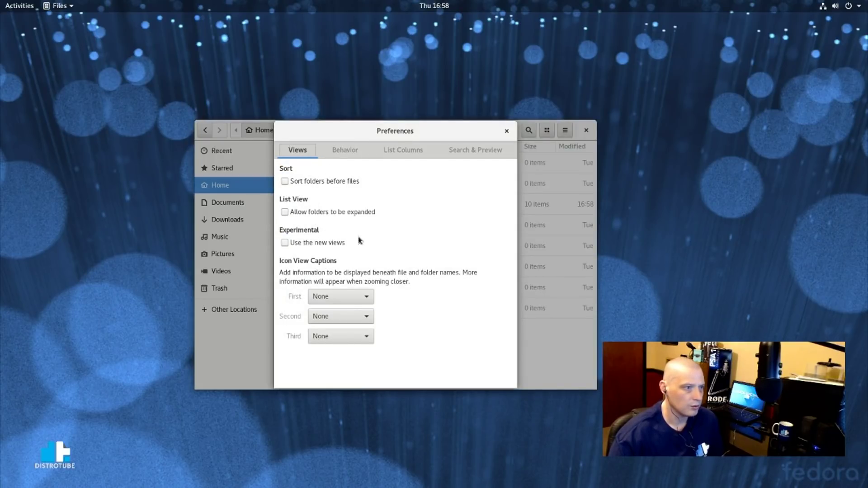
pyautogui.click(344, 152)
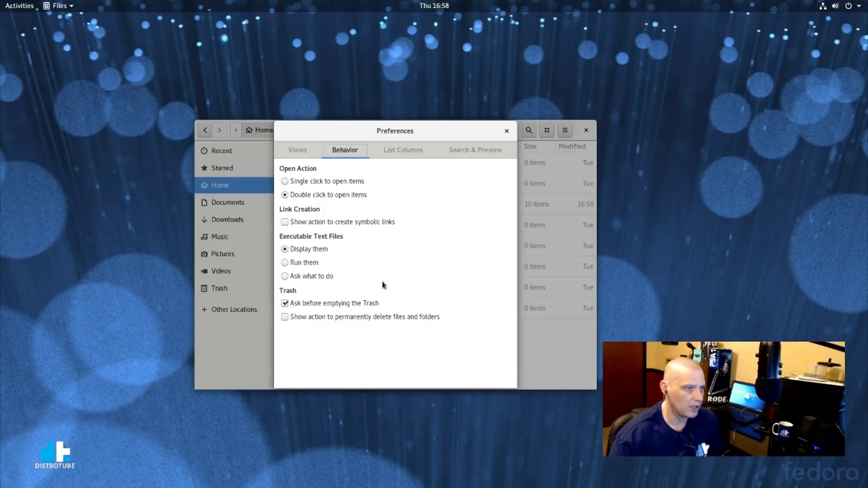
pyautogui.click(418, 152)
pyautogui.click(459, 151)
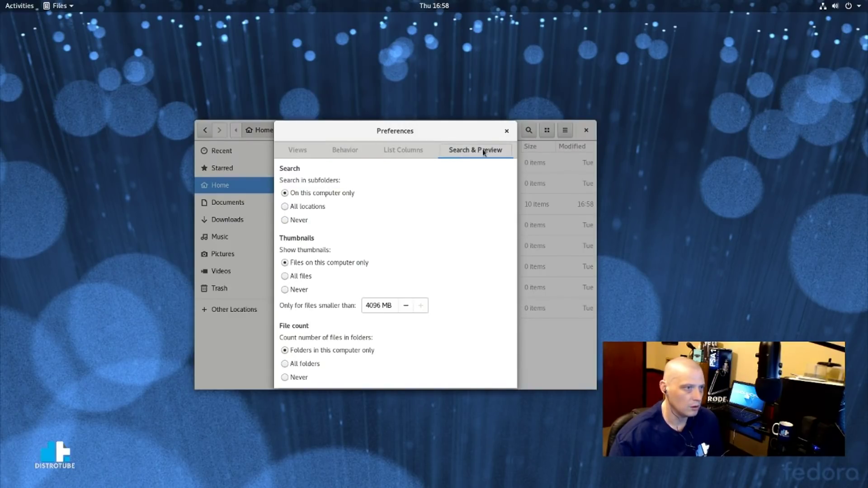
pyautogui.click(506, 132)
pyautogui.rightClick(339, 339)
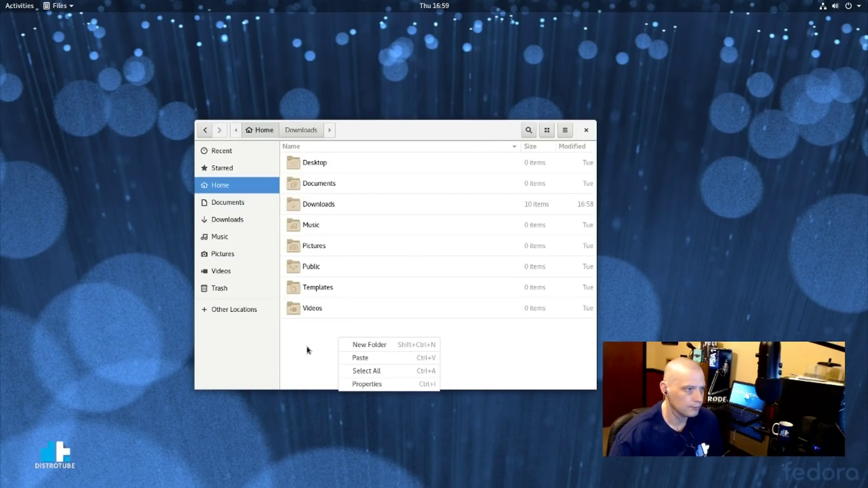
pyautogui.click(498, 322)
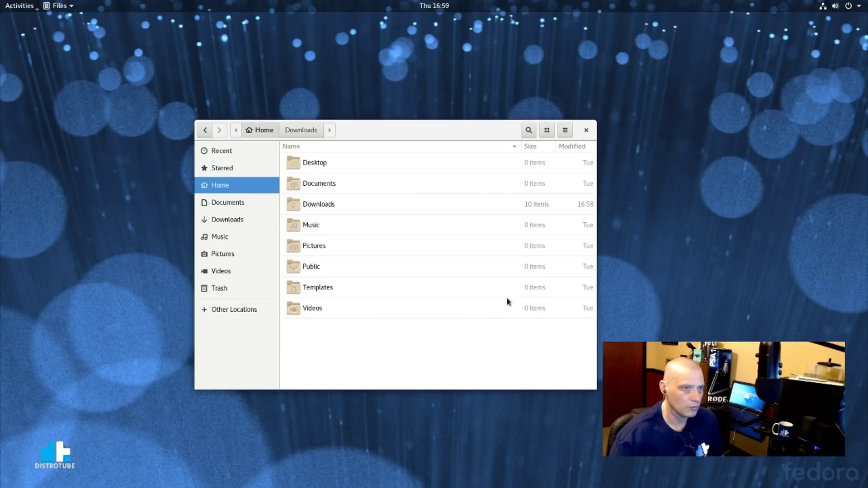
# - Turn on Show Hidden Files for the Home folder and locate the hidden folders in its listing
pyautogui.click(566, 131)
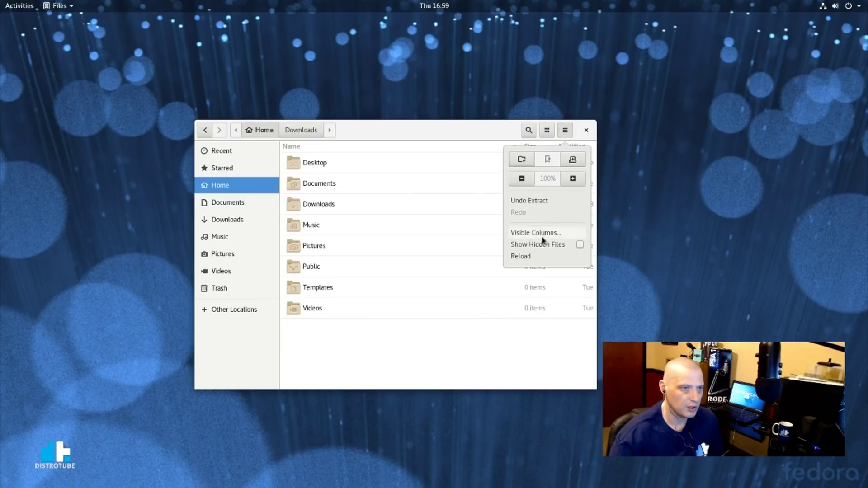
pyautogui.click(579, 248)
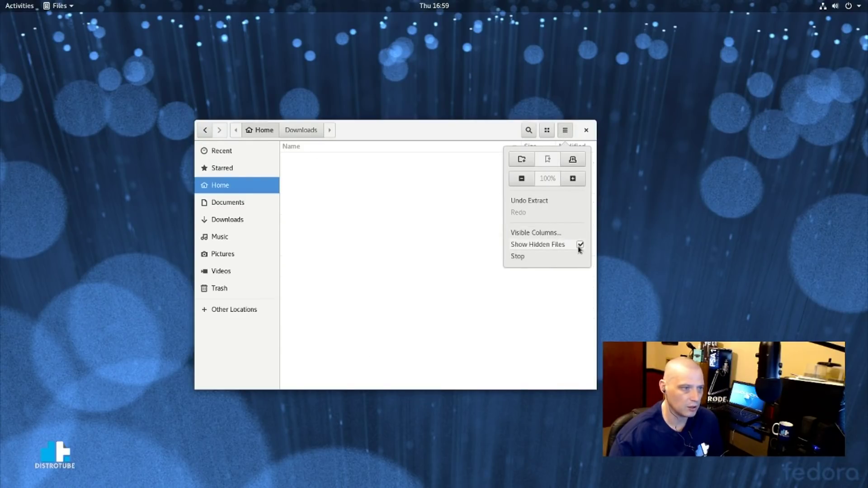
pyautogui.click(402, 347)
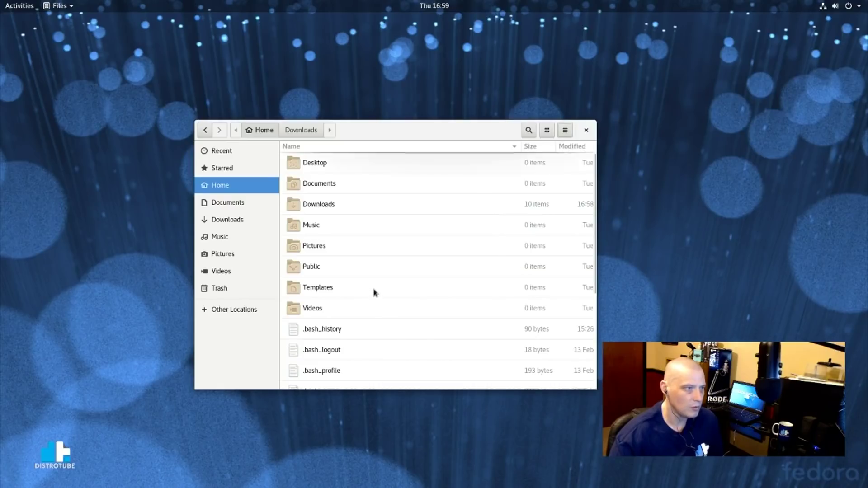
pyautogui.scroll(-5, 371, 289)
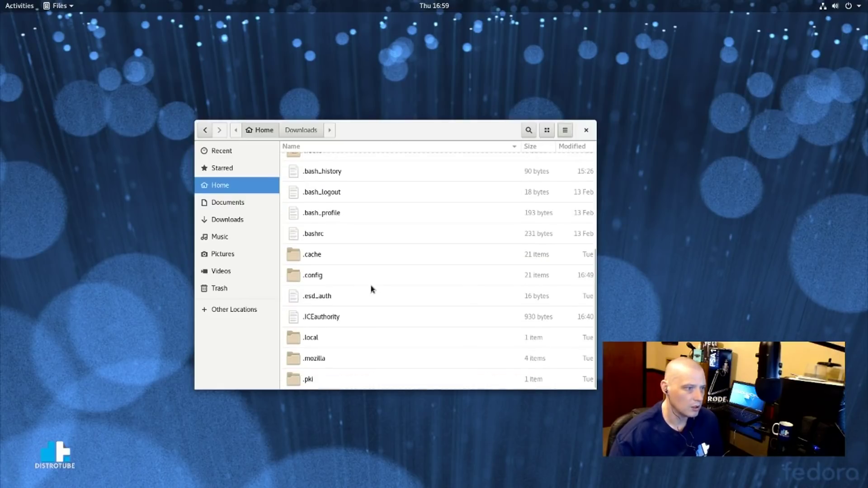
# - Go to .local/share/gnome-shell in the Home folder and create a new folder named extensions there
pyautogui.doubleClick(315, 342)
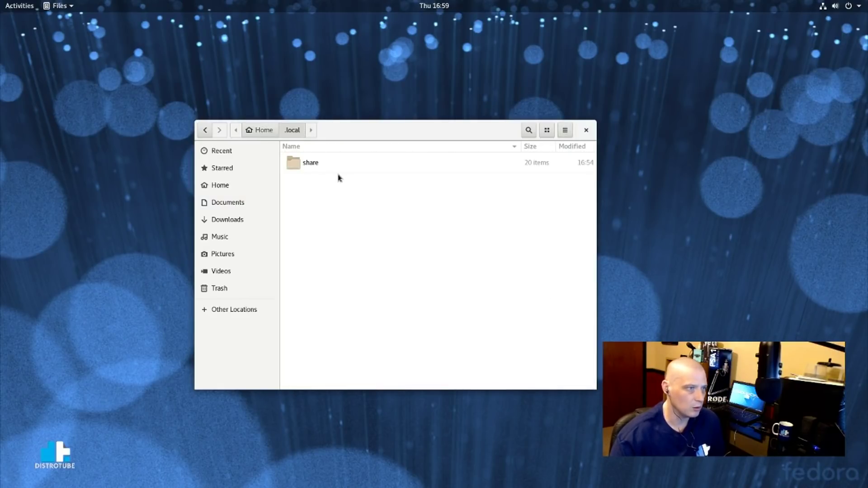
pyautogui.doubleClick(312, 164)
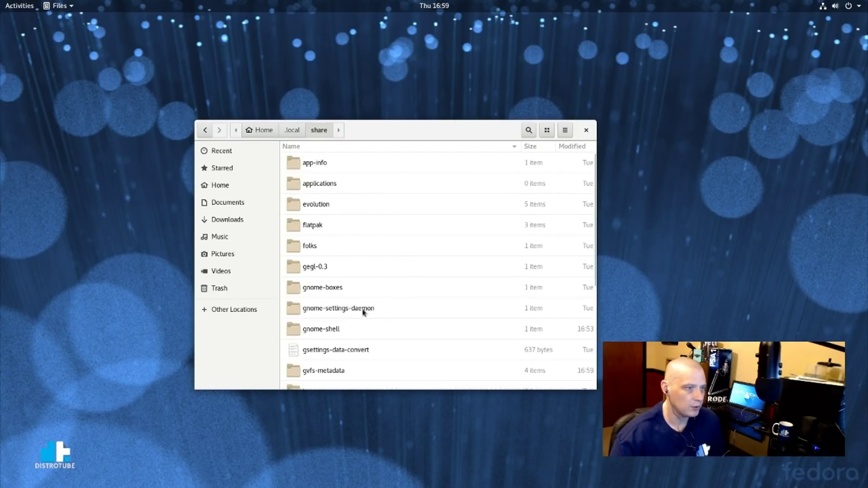
pyautogui.doubleClick(327, 323)
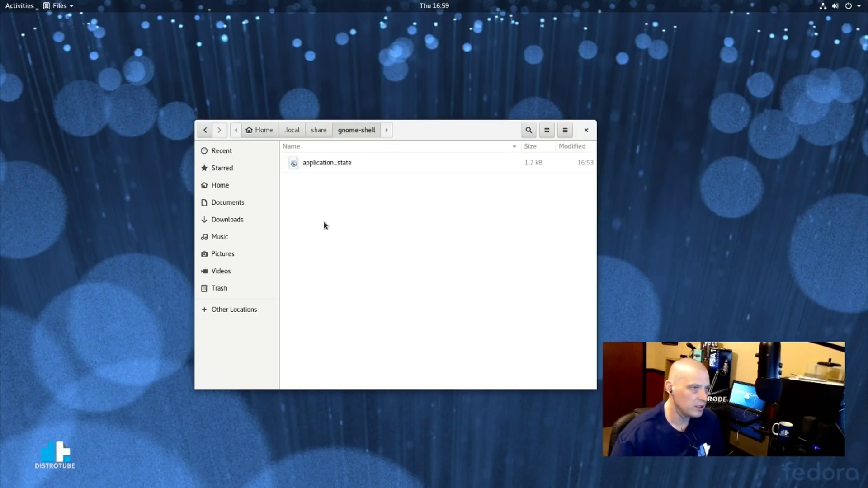
pyautogui.rightClick(309, 208)
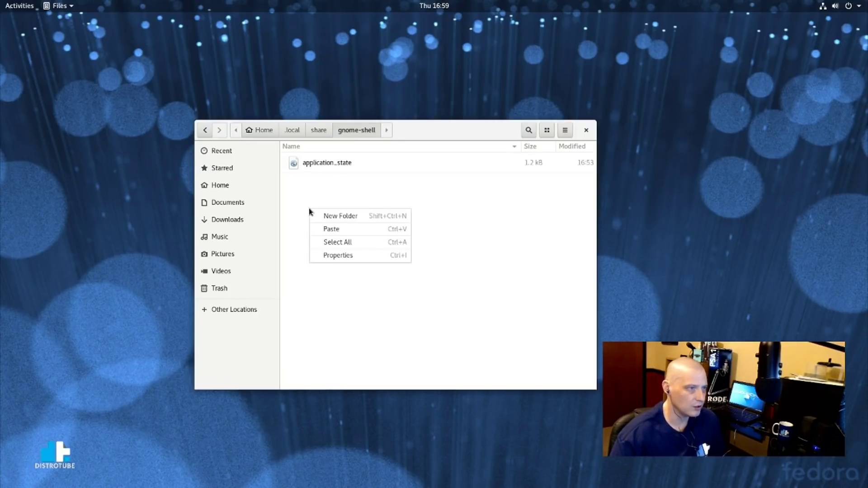
pyautogui.click(394, 217)
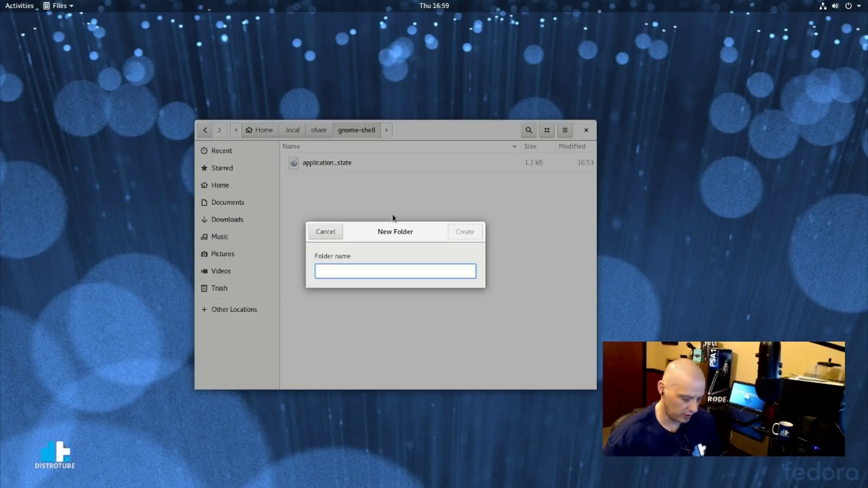
pyautogui.write('extensions')
pyautogui.press('Return')
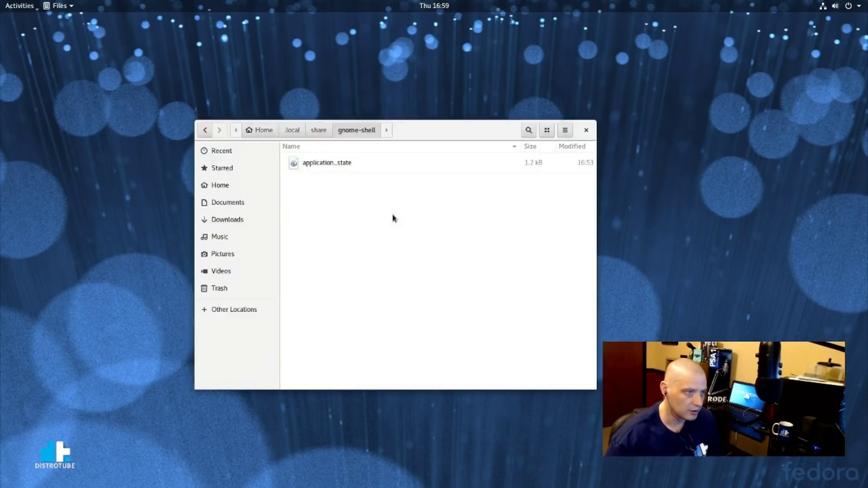
# - Paste the five cut extension folders into the new extensions folder
pyautogui.doubleClick(337, 188)
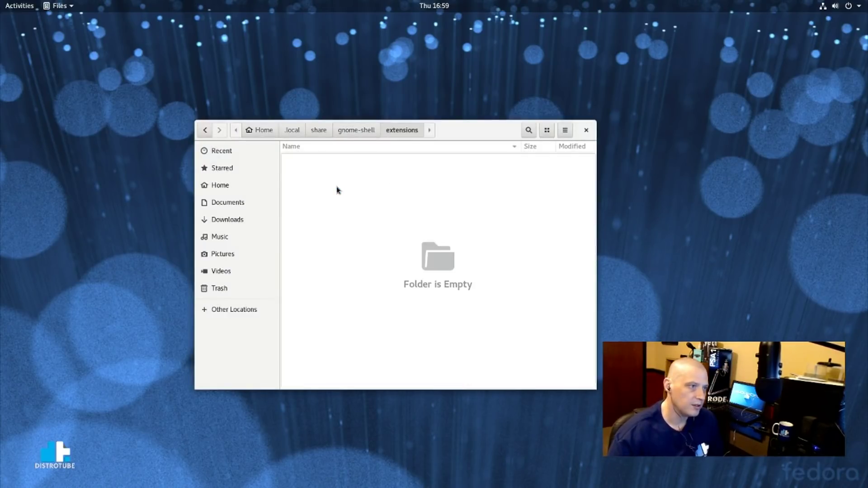
pyautogui.hotkey('ctrl', 'v')
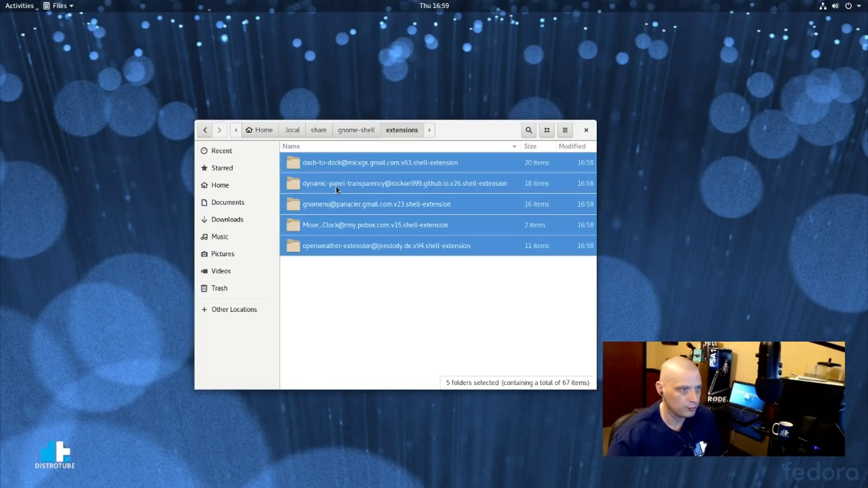
pyautogui.click(374, 294)
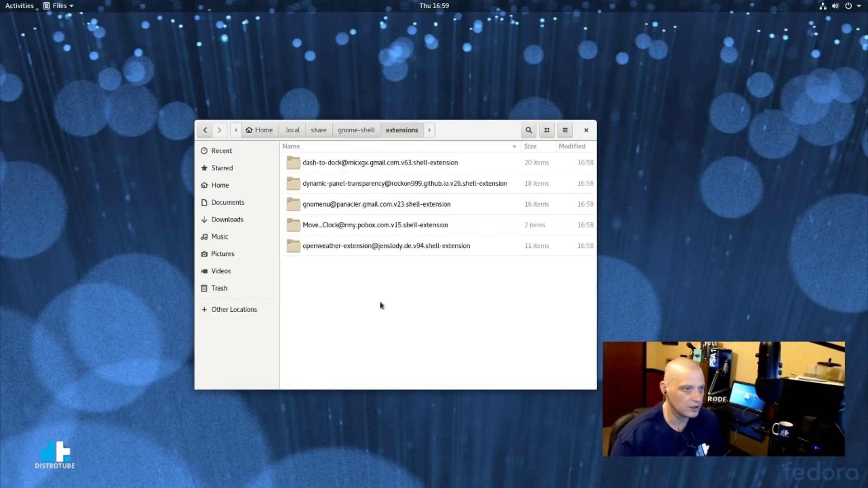
# - Rename the dash-to-dock folder through its properties, removing the .v63.shell-extension ending from the name
pyautogui.click(397, 163)
pyautogui.rightClick(395, 160)
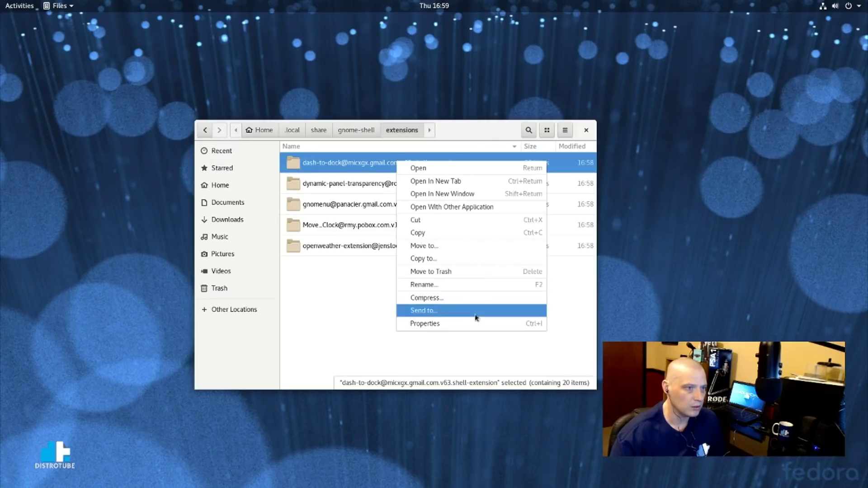
pyautogui.click(452, 324)
pyautogui.click(462, 214)
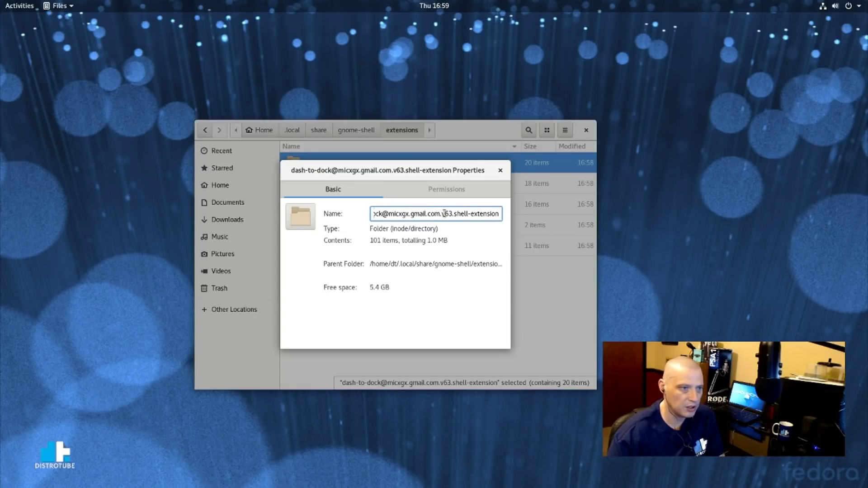
pyautogui.moveTo(441, 214); pyautogui.dragTo(526, 216)
pyautogui.press('BackSpace')
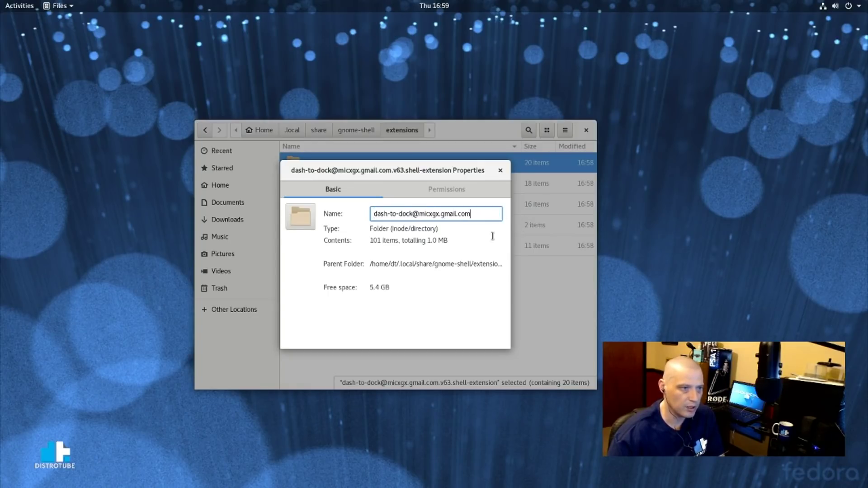
pyautogui.click(500, 170)
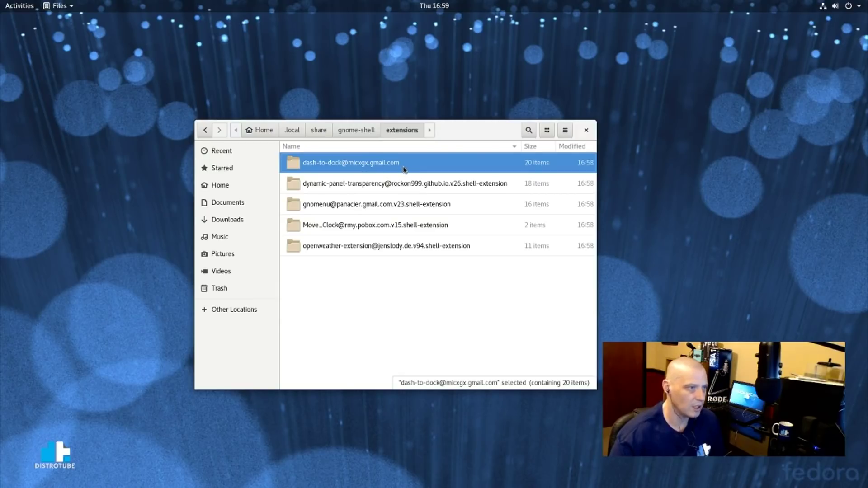
# - Rename the dynamic-panel-transparency folder through its properties, removing the .v26.shell-extension ending so the name stops at github.io
pyautogui.click(407, 189)
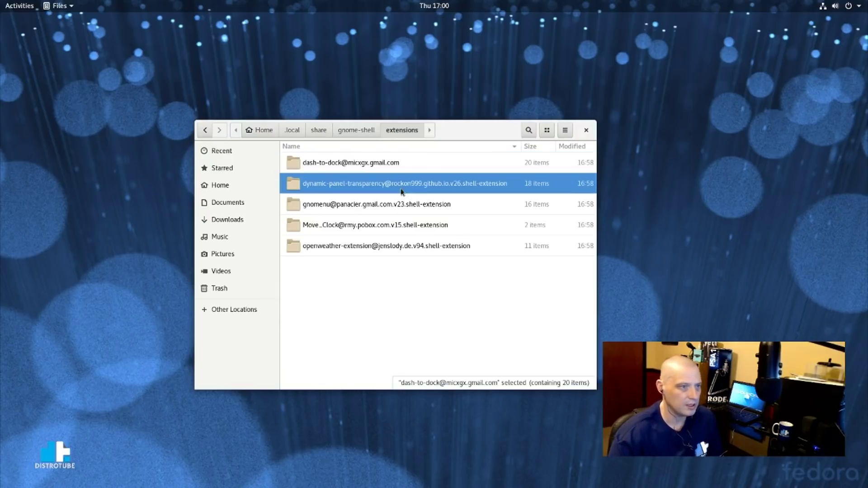
pyautogui.rightClick(432, 183)
pyautogui.click(492, 347)
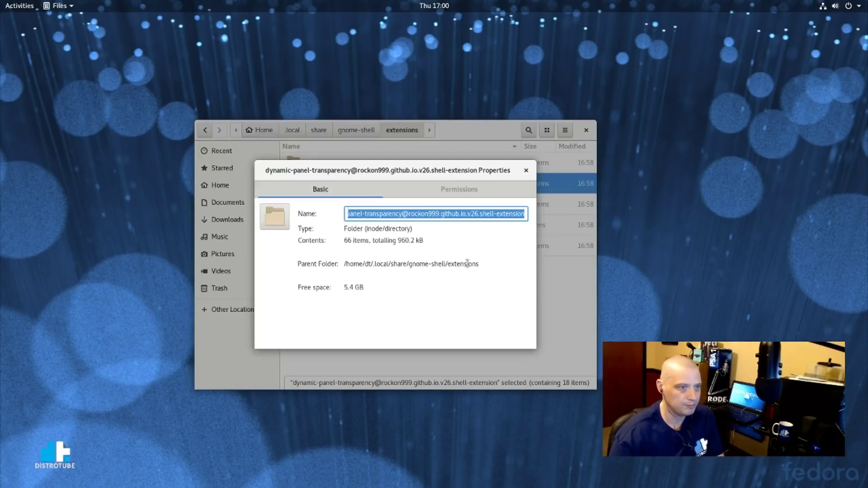
pyautogui.click(483, 214)
pyautogui.moveTo(469, 213); pyautogui.dragTo(554, 216)
pyautogui.press('BackSpace')
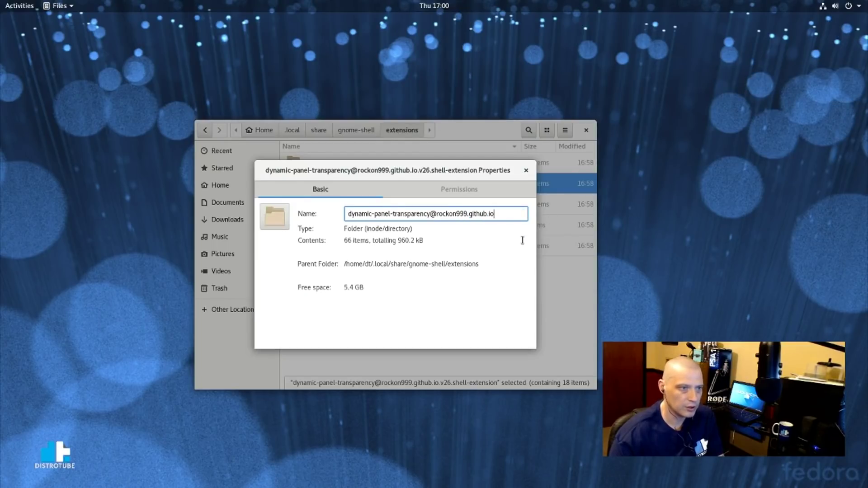
pyautogui.click(525, 172)
# - Rename the gnomenu folder through its properties, removing the .v23.shell-extension ending from the name
pyautogui.click(409, 206)
pyautogui.rightClick(409, 207)
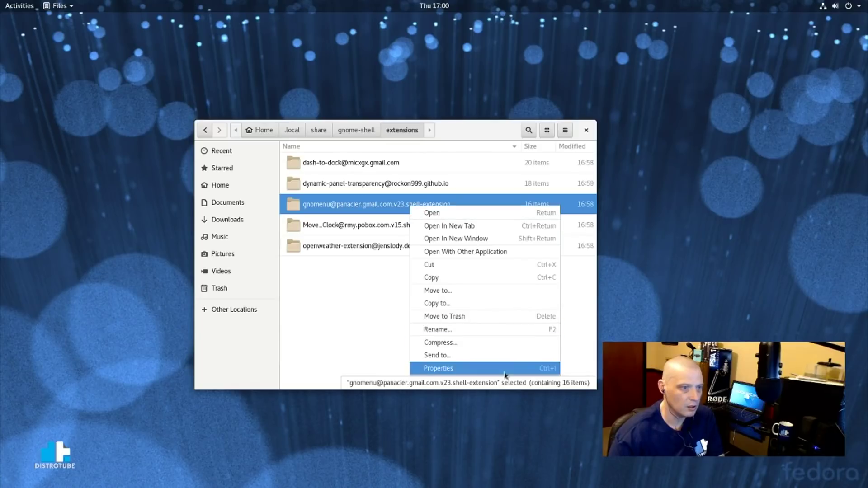
pyautogui.click(495, 368)
pyautogui.click(454, 214)
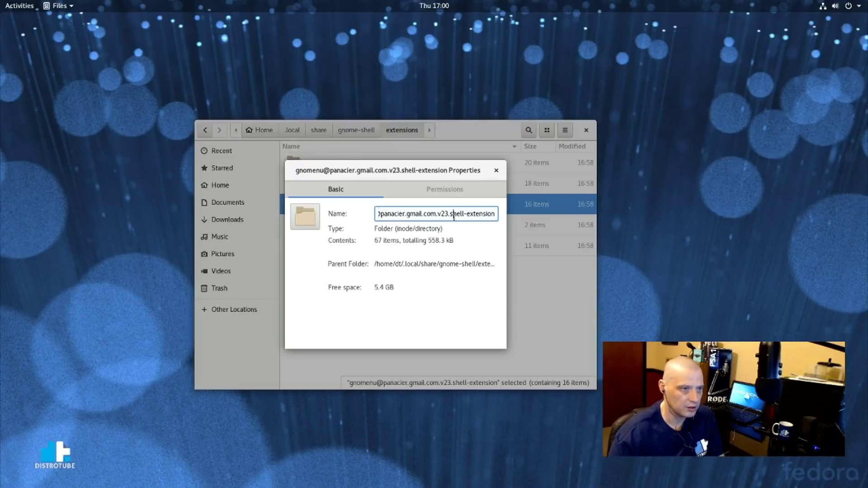
pyautogui.moveTo(437, 215); pyautogui.dragTo(511, 220)
pyautogui.press('BackSpace')
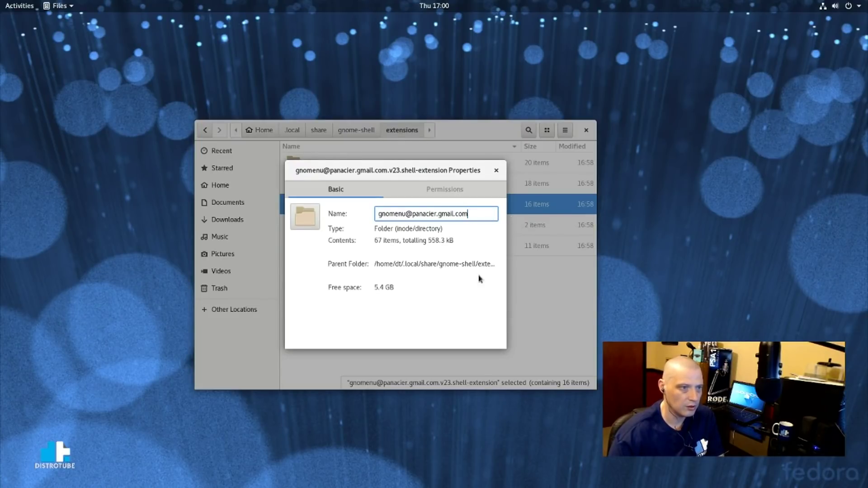
pyautogui.click(495, 170)
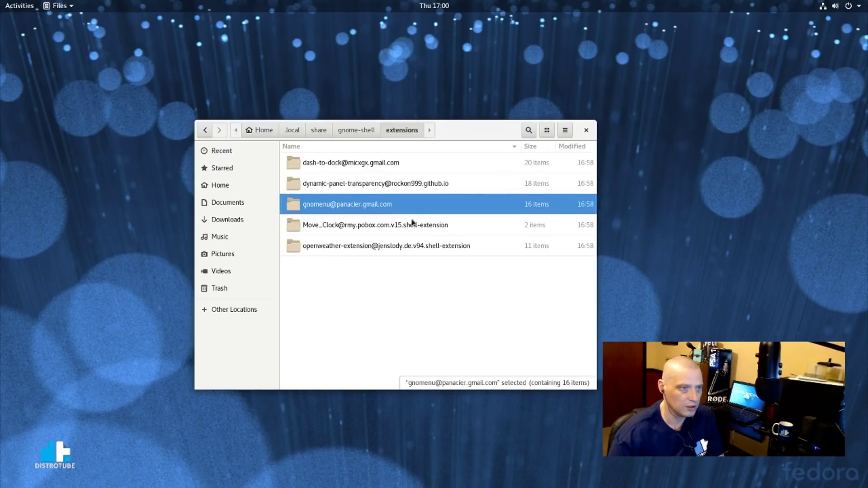
# - Rename the Move_Clock folder through its properties, removing the .v15.shell-extension ending from the name
pyautogui.click(410, 228)
pyautogui.rightClick(410, 227)
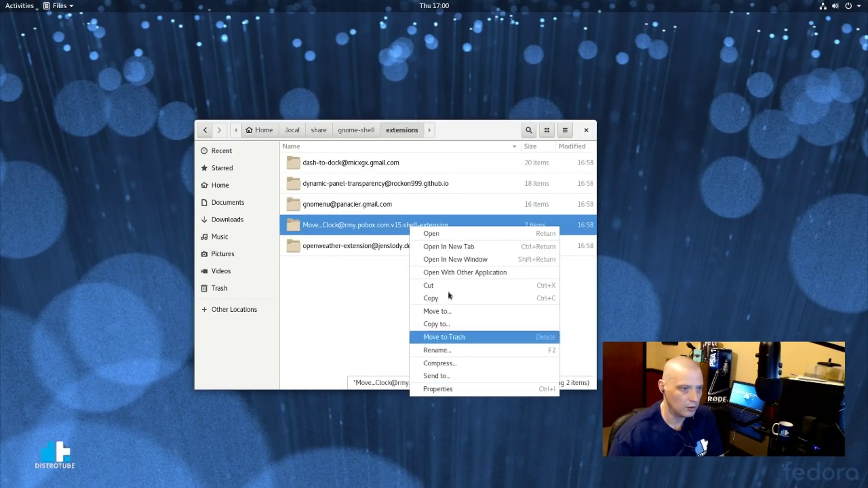
pyautogui.click(457, 398)
pyautogui.click(440, 214)
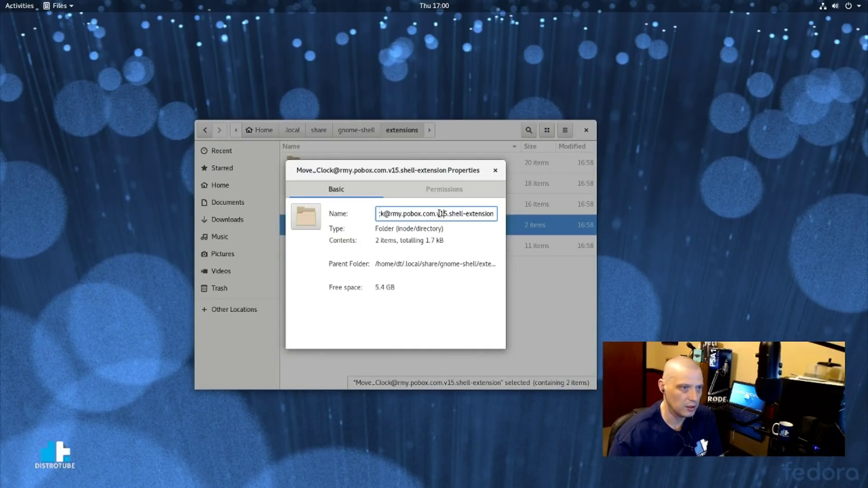
pyautogui.moveTo(437, 214); pyautogui.dragTo(502, 217)
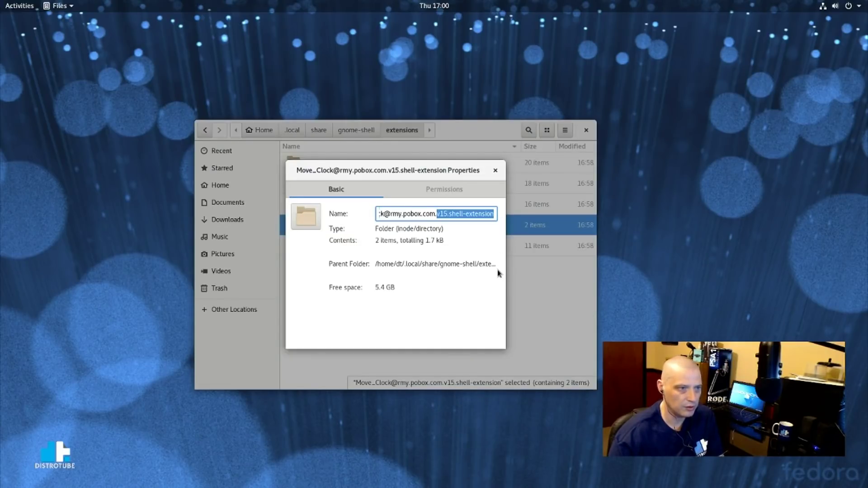
pyautogui.press('BackSpace')
pyautogui.press('BackSpace')
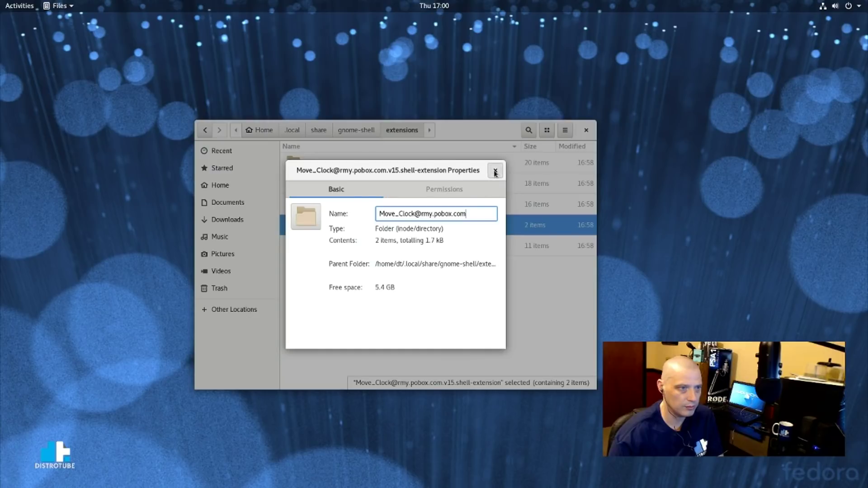
pyautogui.click(494, 171)
# - Rename the openweather-extension folder through its properties, removing the .v94.shell-extension ending from the name
pyautogui.click(424, 247)
pyautogui.rightClick(424, 248)
pyautogui.click(465, 416)
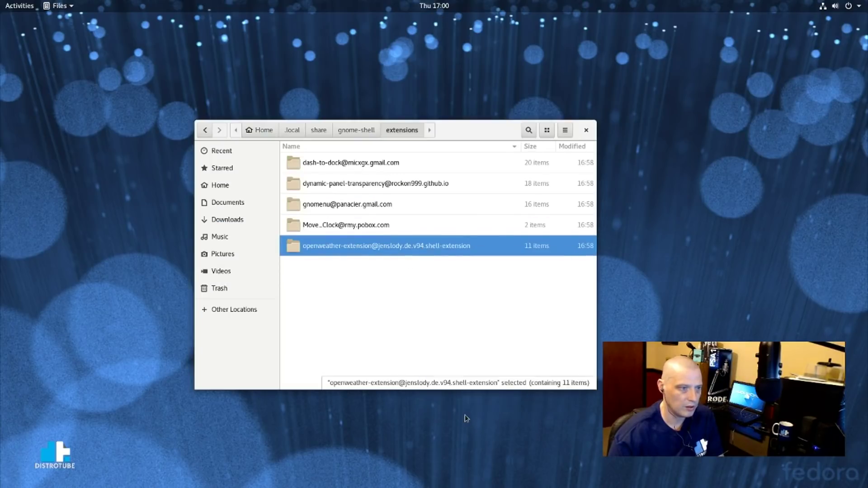
pyautogui.click(464, 214)
pyautogui.moveTo(445, 215); pyautogui.dragTo(516, 214)
pyautogui.press('BackSpace')
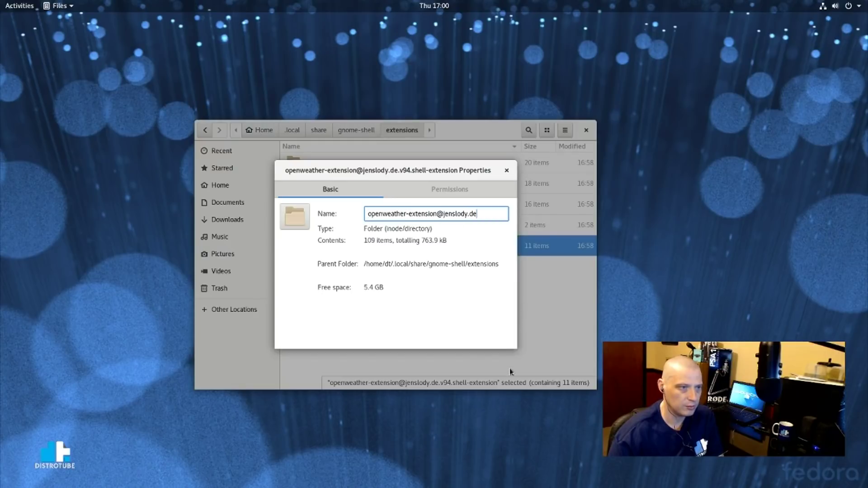
pyautogui.click(506, 171)
pyautogui.click(394, 318)
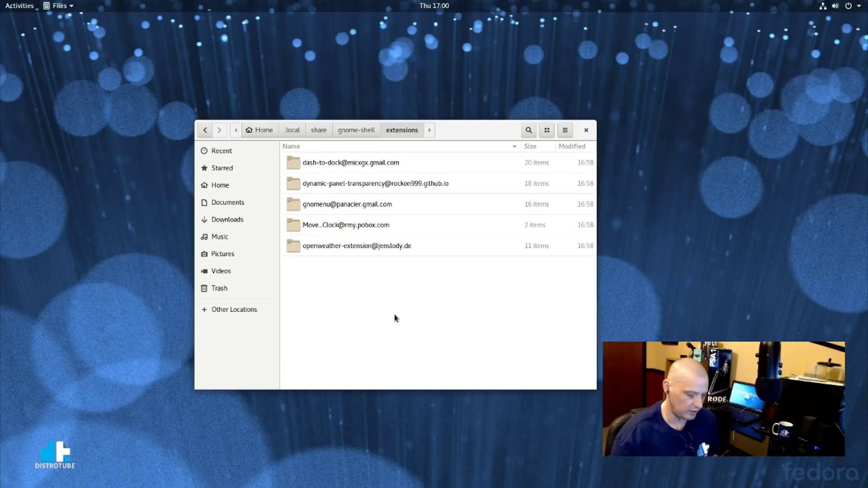
# - Restart GNOME Shell with the run command r and close the file manager window
pyautogui.hotkey('alt', 'F2')
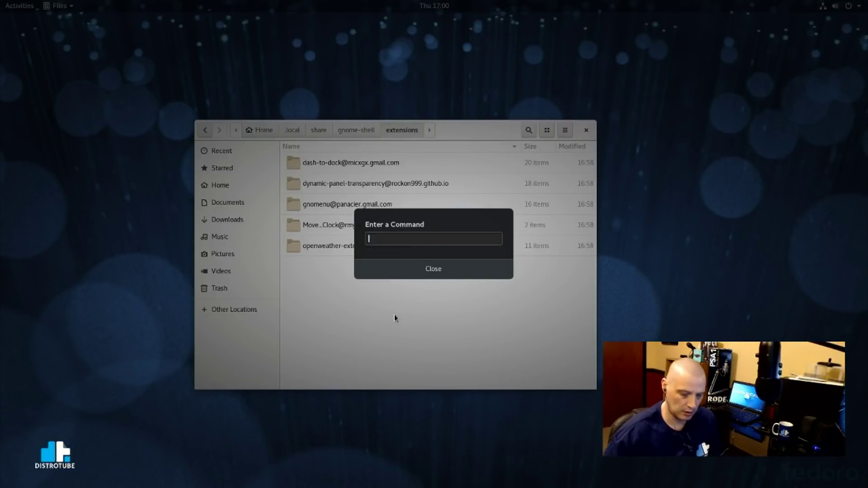
pyautogui.write('r')
pyautogui.press('Return')
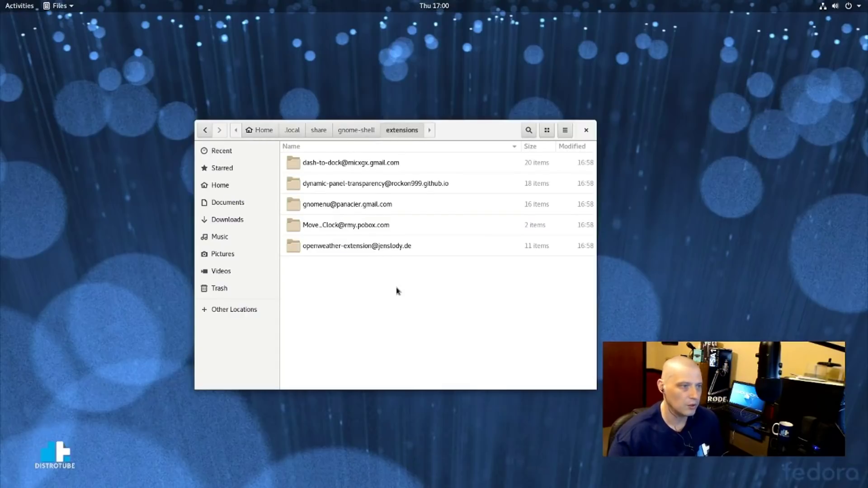
pyautogui.click(586, 130)
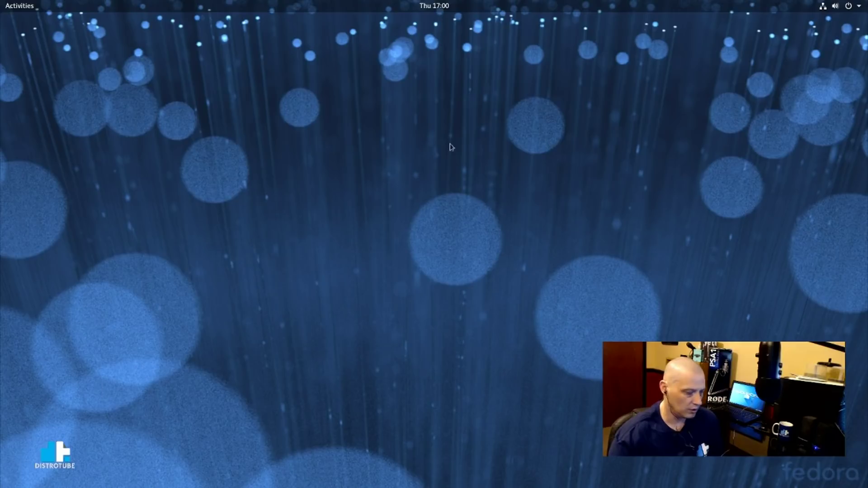
# - Switch to Tweaks, turn on the Dash to dock extension and open its settings
pyautogui.press('super')
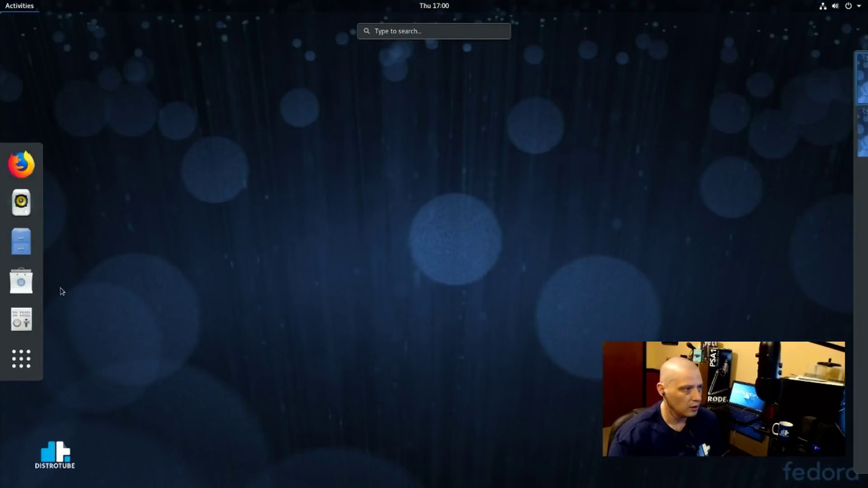
pyautogui.click(28, 314)
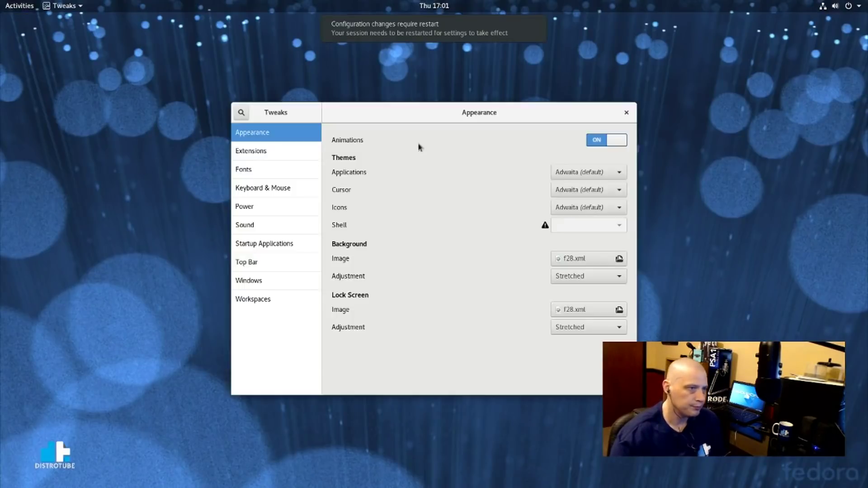
pyautogui.click(268, 154)
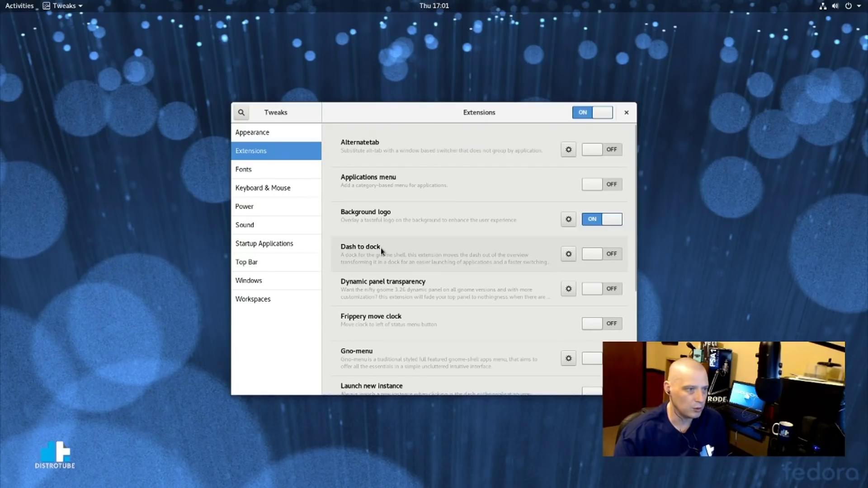
pyautogui.click(612, 254)
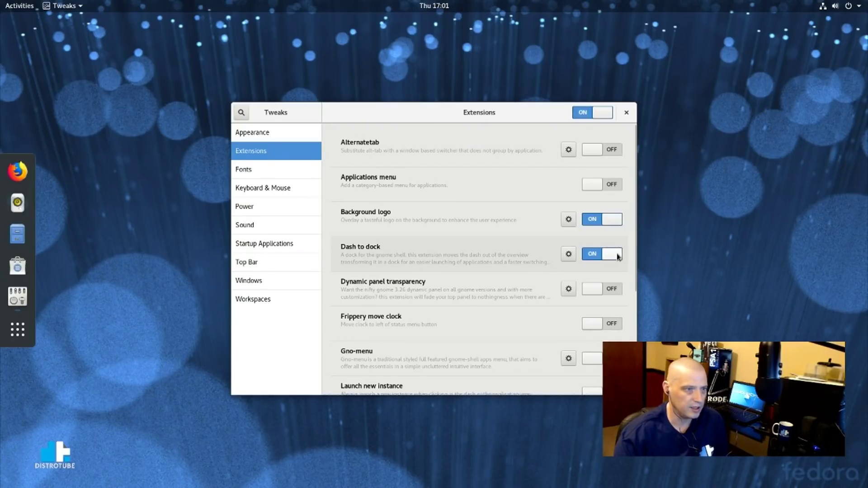
pyautogui.click(568, 253)
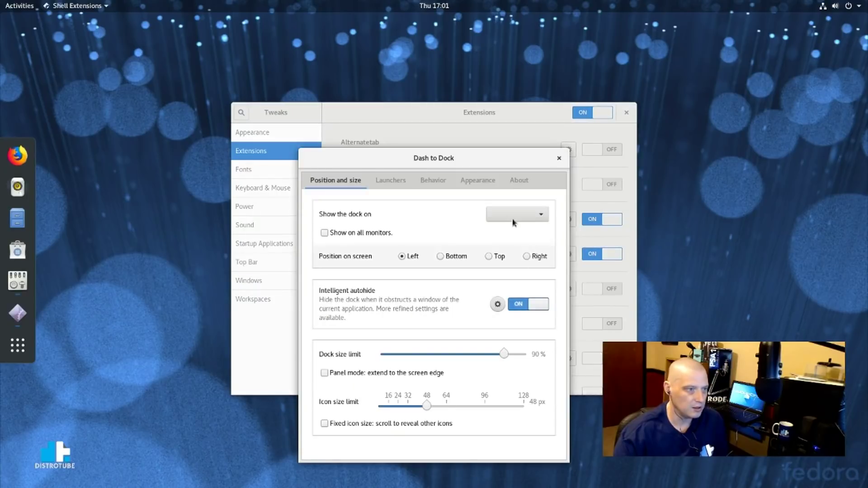
# - Set the dock's icon size limit to 32 px and try the Bottom screen position before returning it to Left
pyautogui.moveTo(507, 158); pyautogui.dragTo(426, 123)
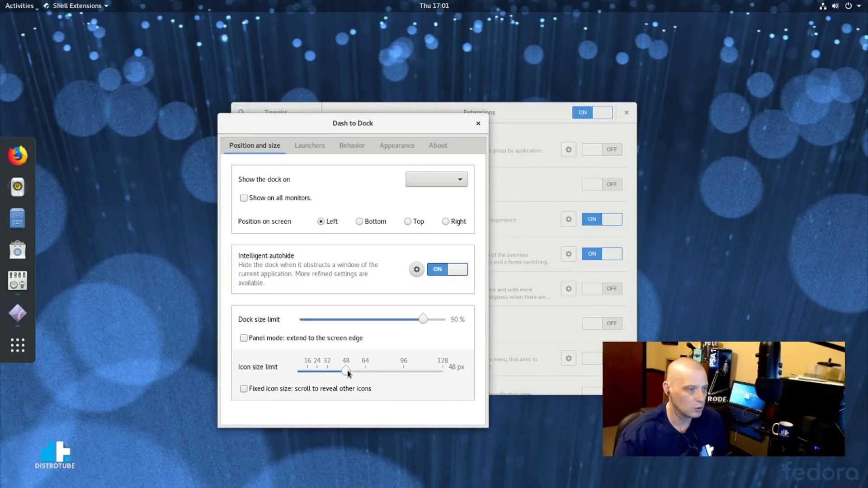
pyautogui.moveTo(346, 372); pyautogui.dragTo(328, 373)
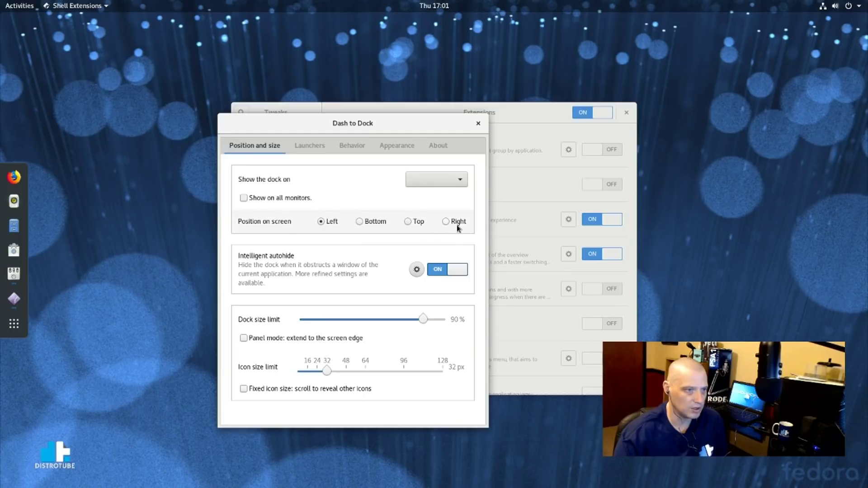
pyautogui.click(359, 222)
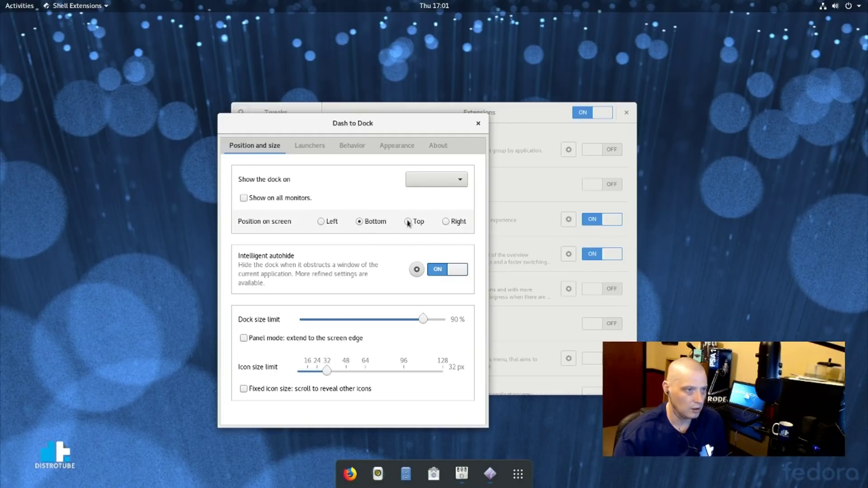
pyautogui.click(324, 221)
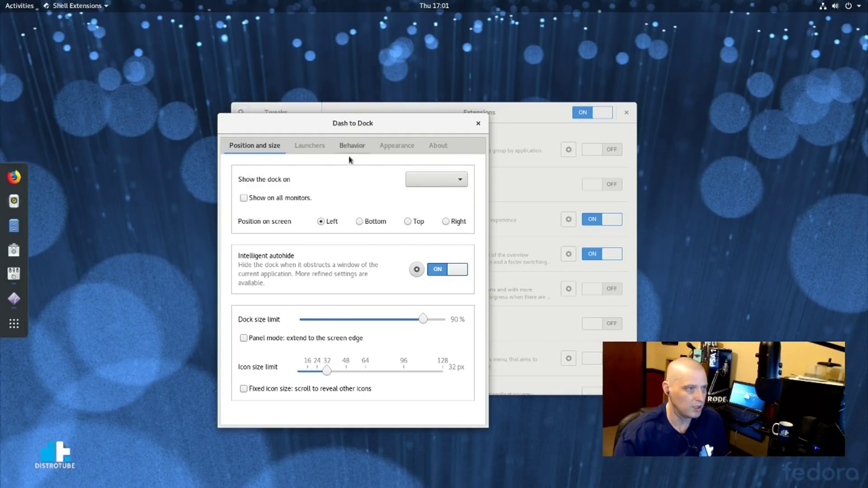
# - Review the dock's launcher and behavior options, turn on Shrink the dash in its appearance settings, and close the settings
pyautogui.click(321, 151)
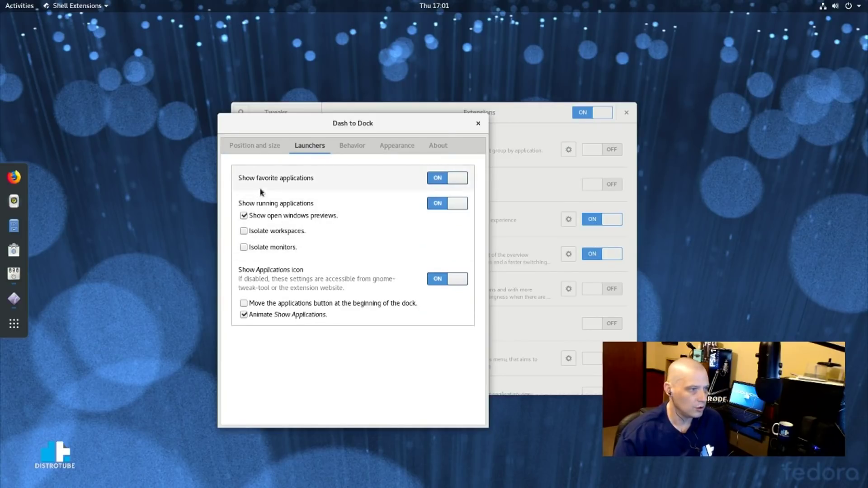
pyautogui.click(351, 146)
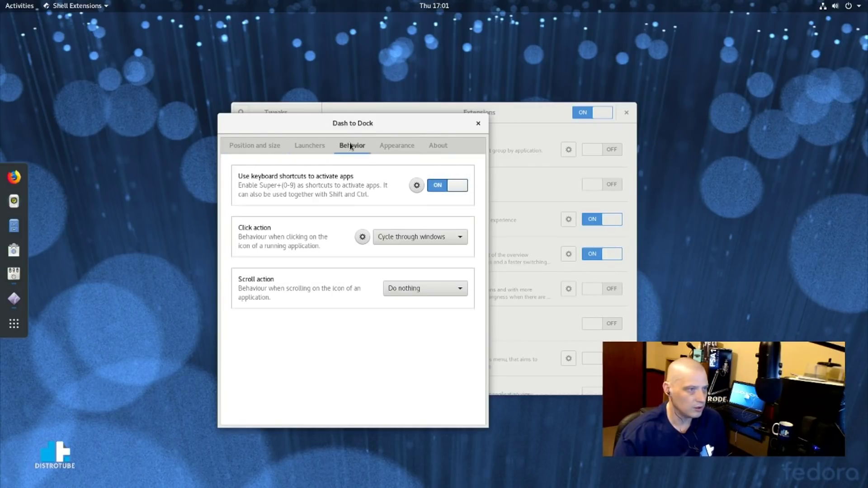
pyautogui.click(394, 151)
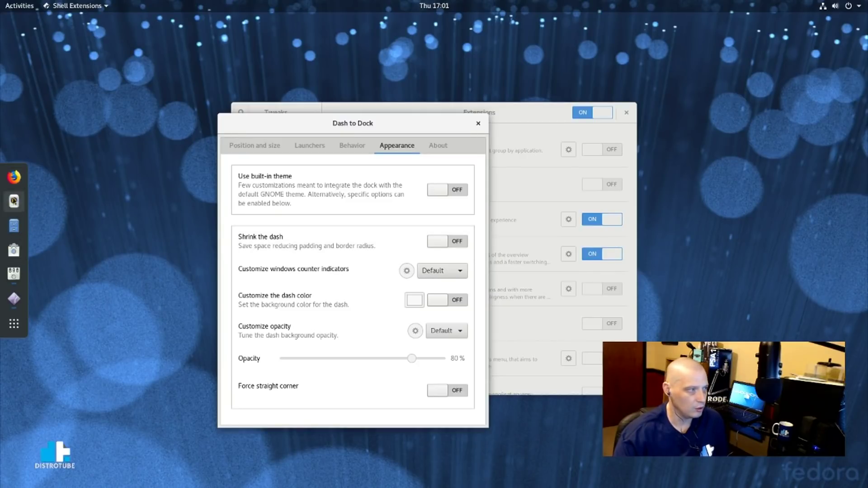
pyautogui.click(455, 243)
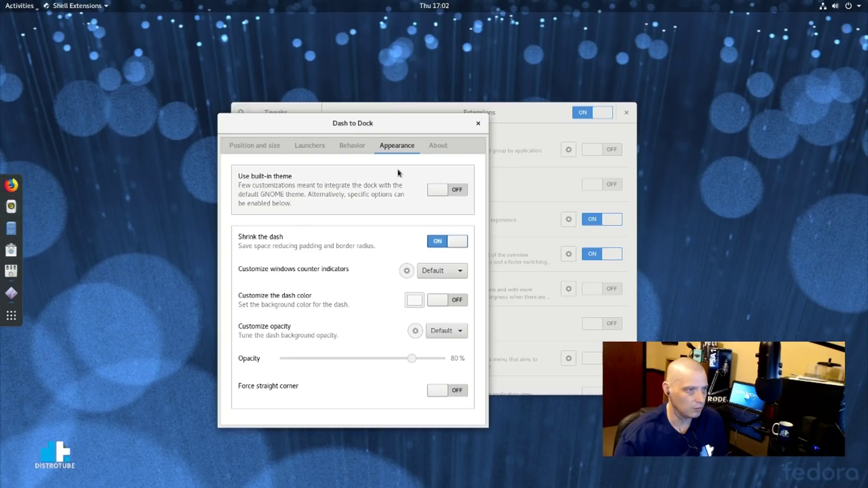
pyautogui.click(474, 126)
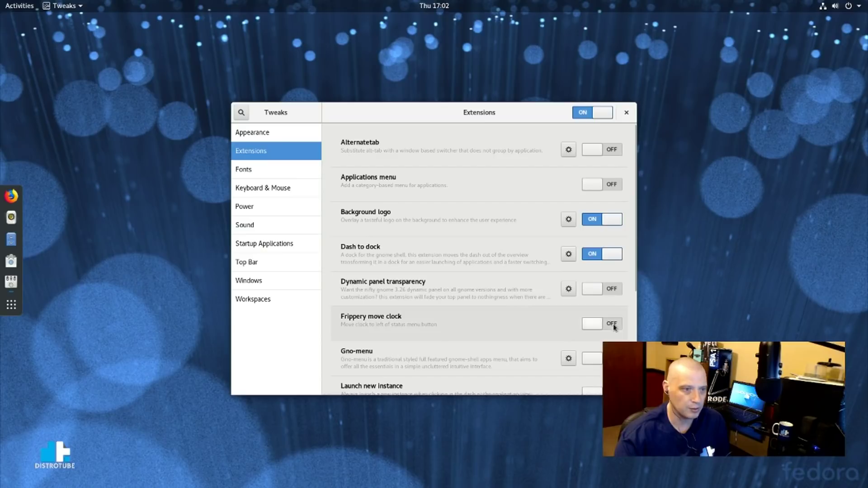
# - Turn on Dynamic panel transparency and enable custom opacity in its background settings with Unmaximized Opacity at 100%
pyautogui.click(609, 292)
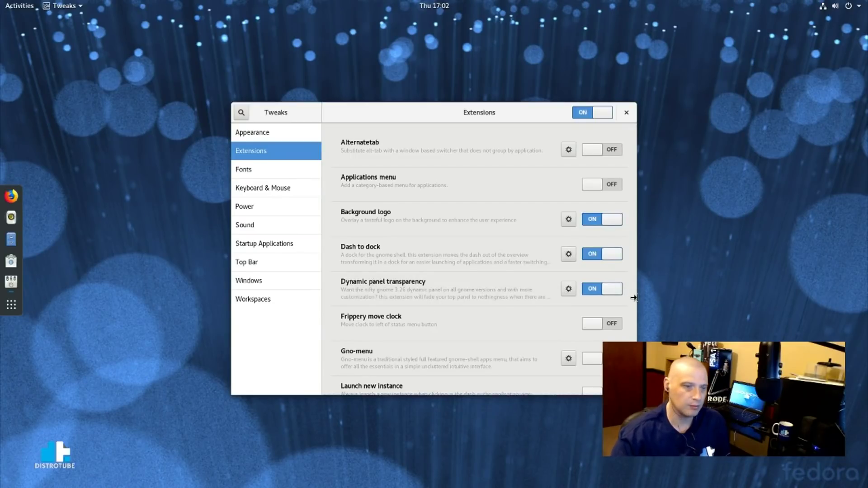
pyautogui.click(568, 289)
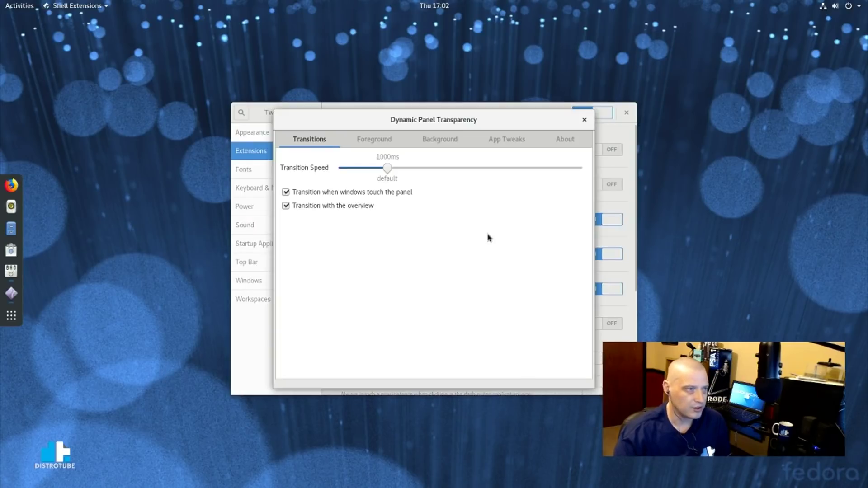
pyautogui.click(436, 146)
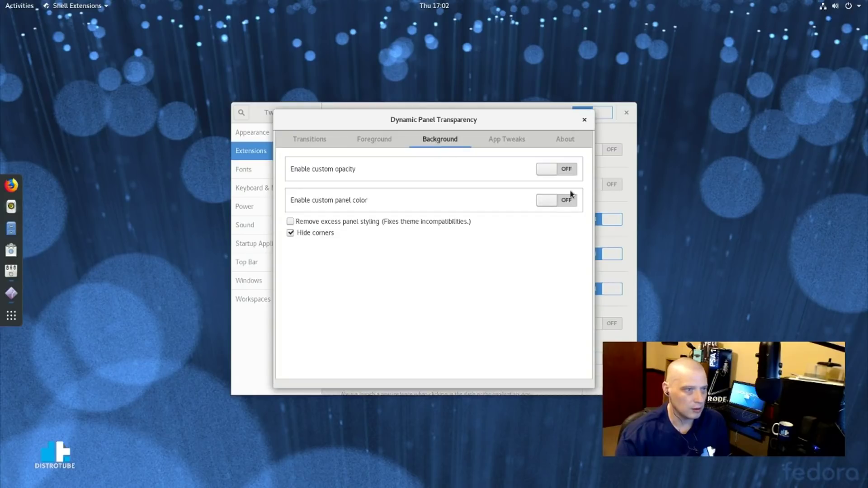
pyautogui.click(566, 169)
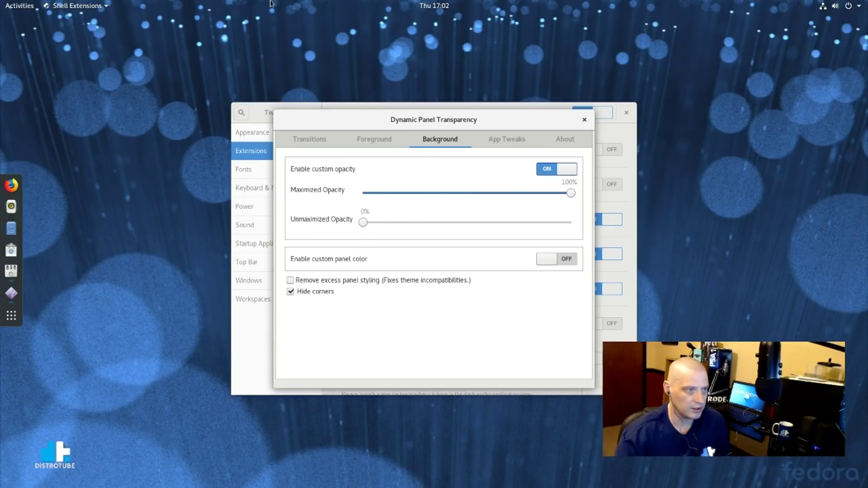
pyautogui.moveTo(363, 222); pyautogui.dragTo(588, 233)
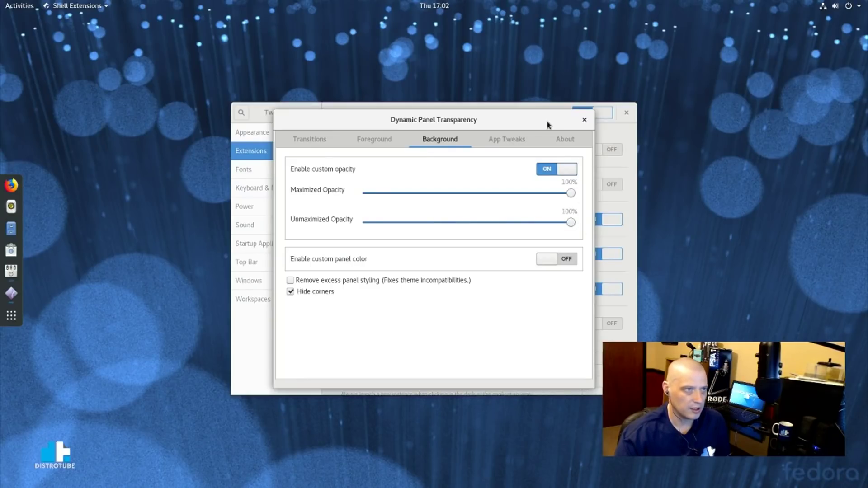
# - Check the top panel's opacity by opening a Files window, maximizing and restoring it, and closing it
pyautogui.click(11, 228)
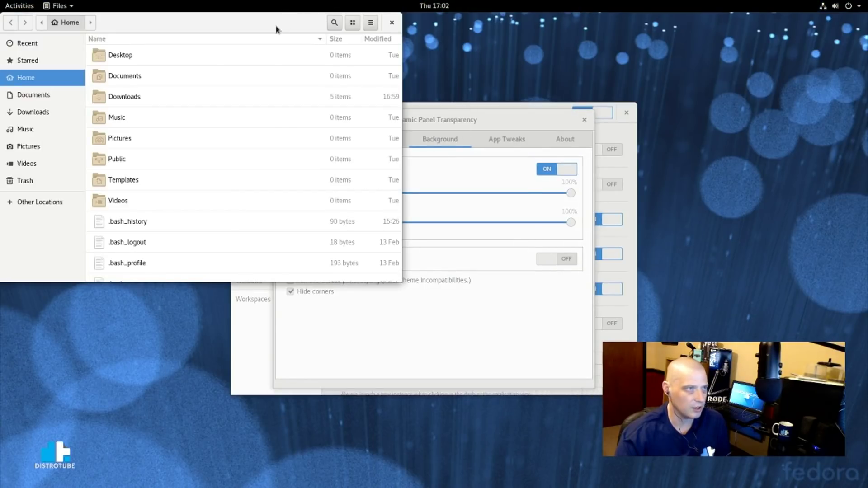
pyautogui.moveTo(277, 27); pyautogui.dragTo(433, 80)
pyautogui.doubleClick(433, 81)
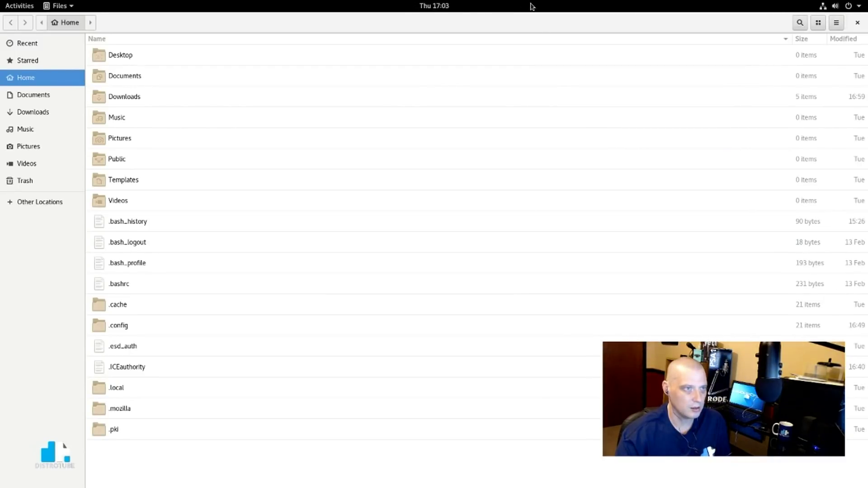
pyautogui.doubleClick(521, 24)
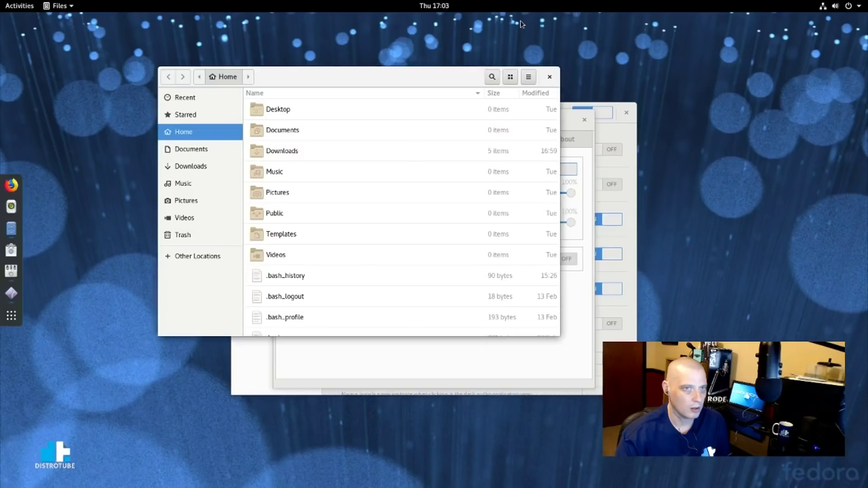
pyautogui.click(549, 77)
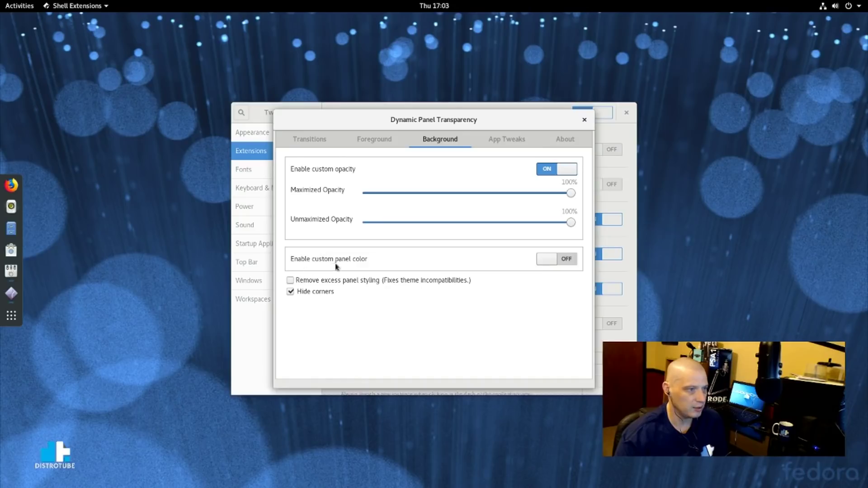
# - Enable the custom panel color in Dynamic Panel Transparency and choose the very dark gray swatch beside black
pyautogui.click(566, 260)
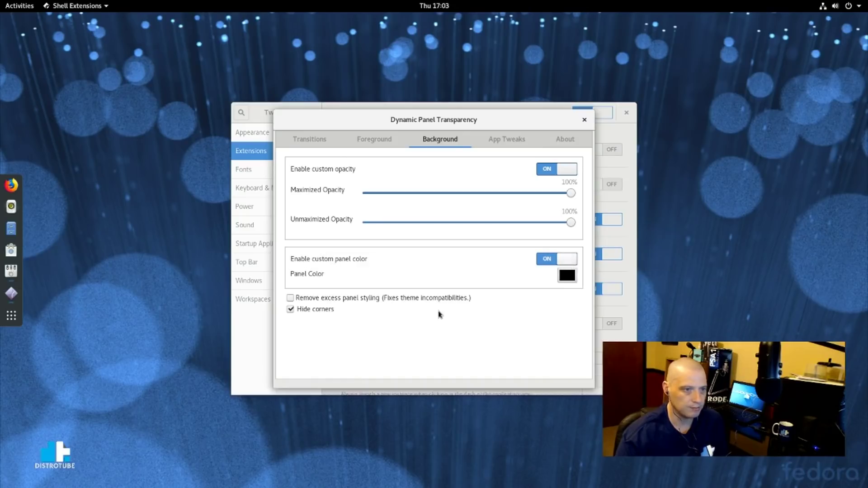
pyautogui.click(566, 276)
pyautogui.click(369, 270)
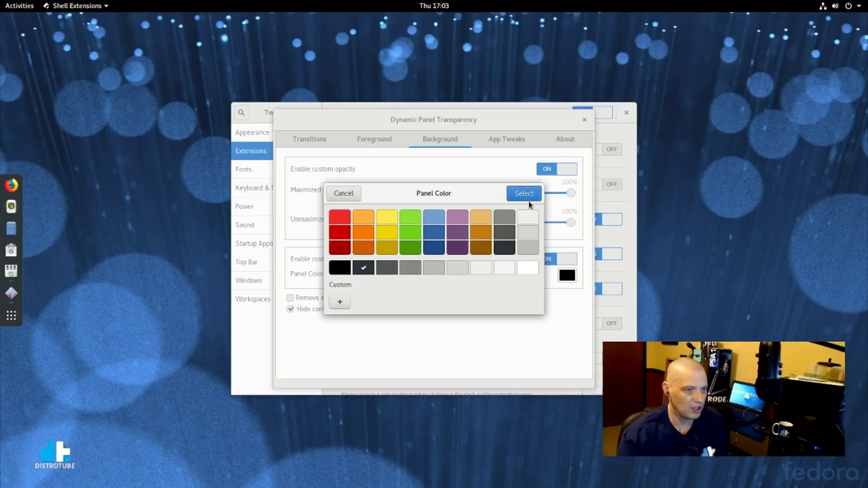
pyautogui.click(525, 195)
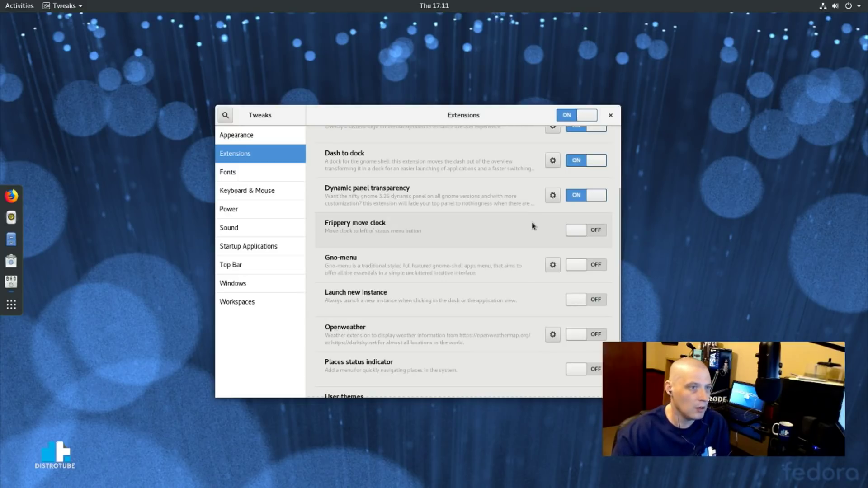
# - Turn on the Frippery move clock extension and check the clock's calendar popup before and after the move
pyautogui.scroll(3, 517, 260)
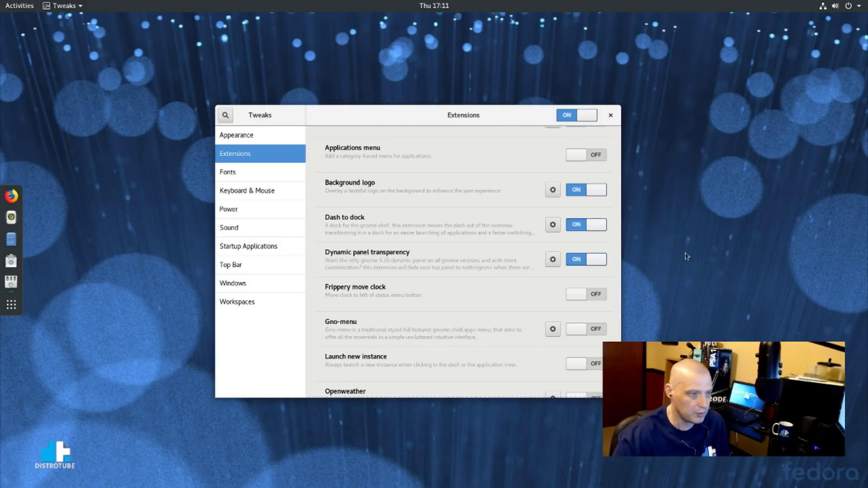
pyautogui.click(432, 7)
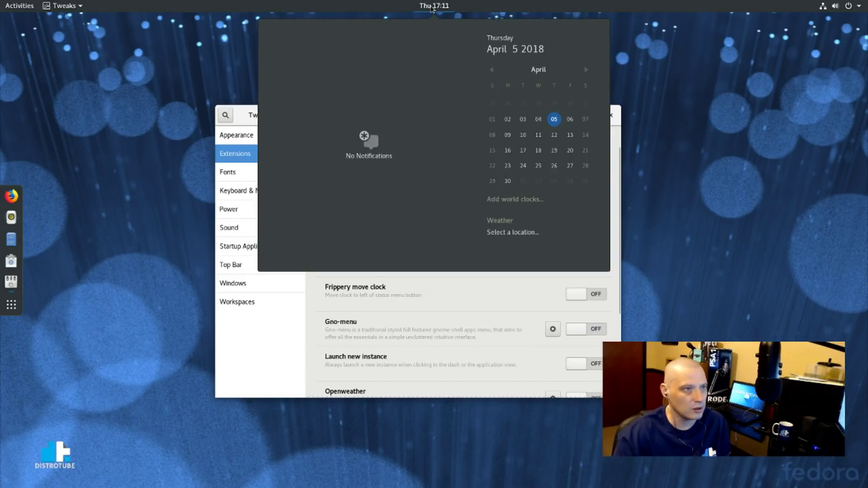
pyautogui.click(433, 7)
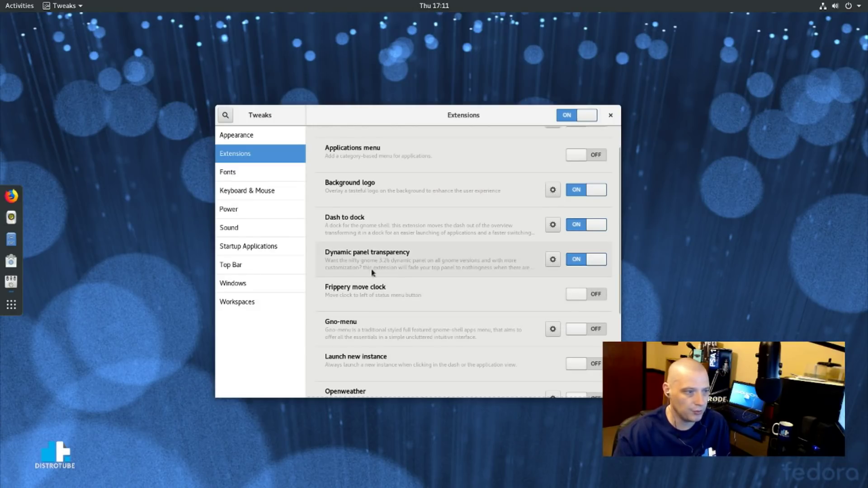
pyautogui.click(600, 298)
pyautogui.click(794, 6)
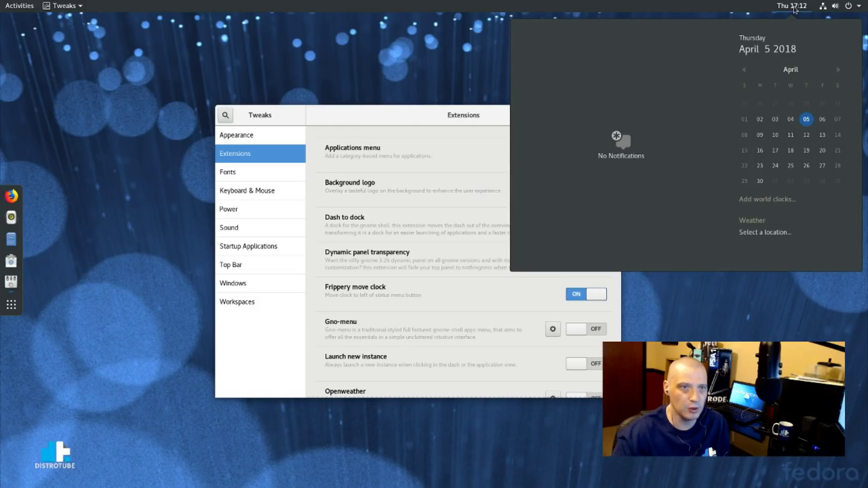
pyautogui.click(793, 6)
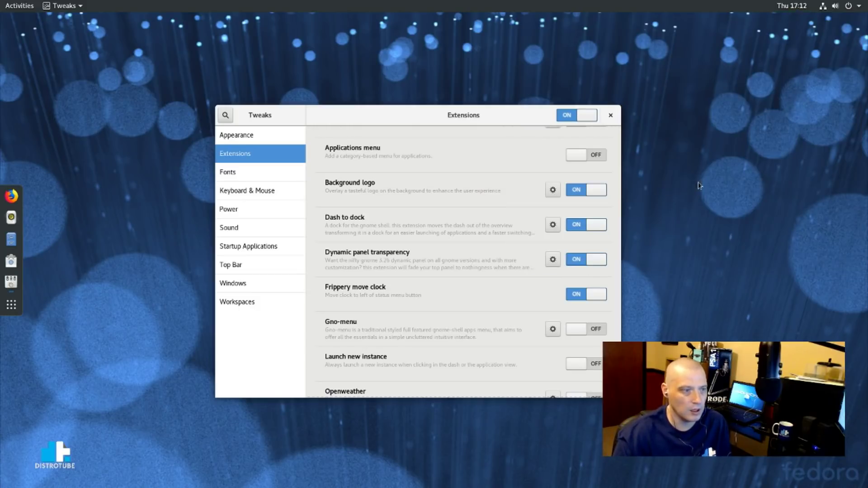
pyautogui.click(785, 8)
pyautogui.click(786, 8)
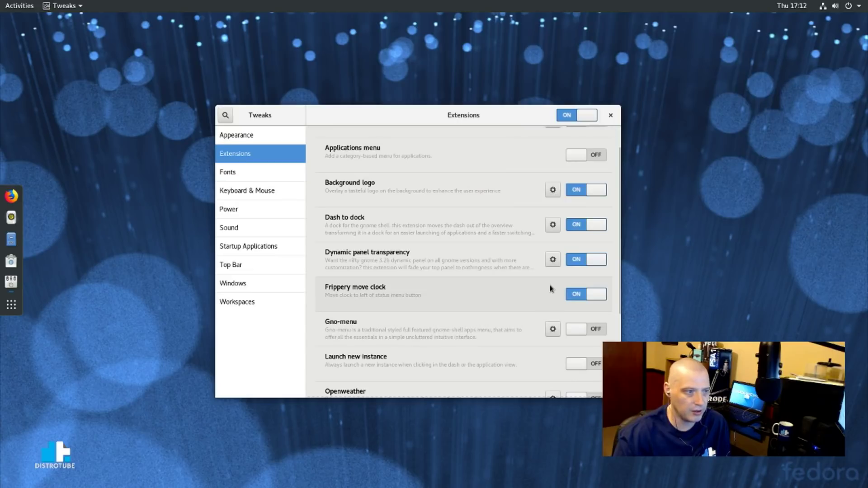
pyautogui.click(784, 7)
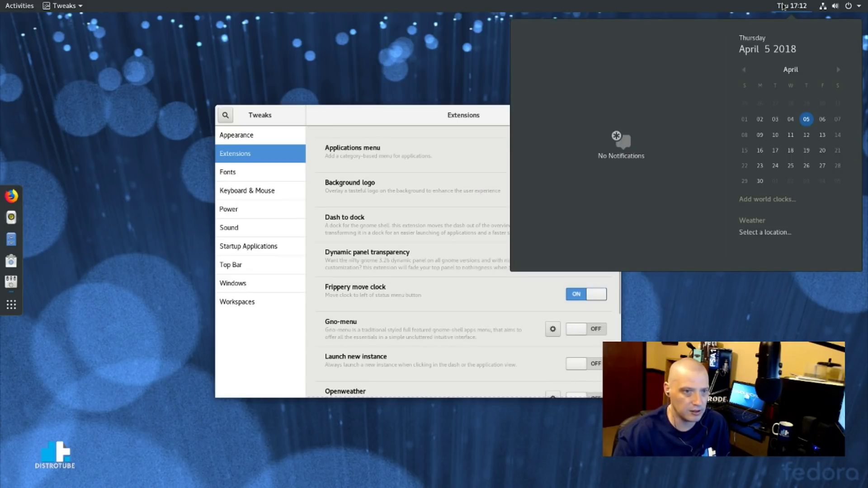
pyautogui.click(784, 7)
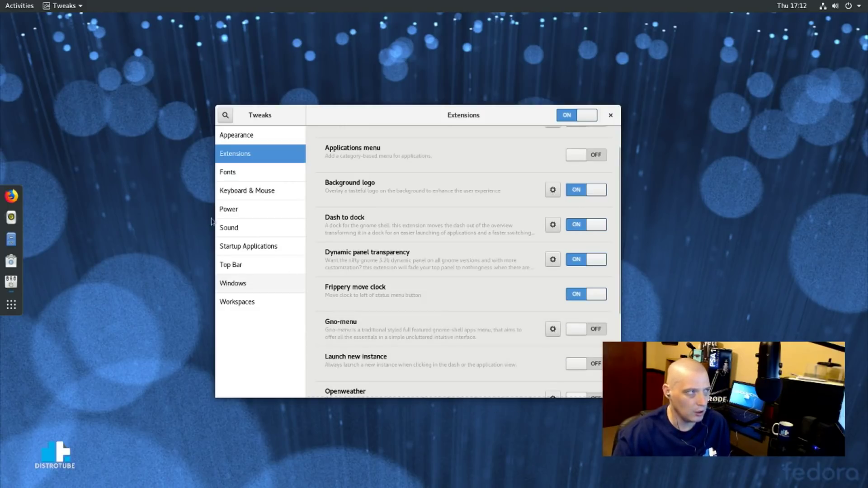
# - View the applications grid, search the overview for term to launch Terminal, and close its window
pyautogui.click(16, 306)
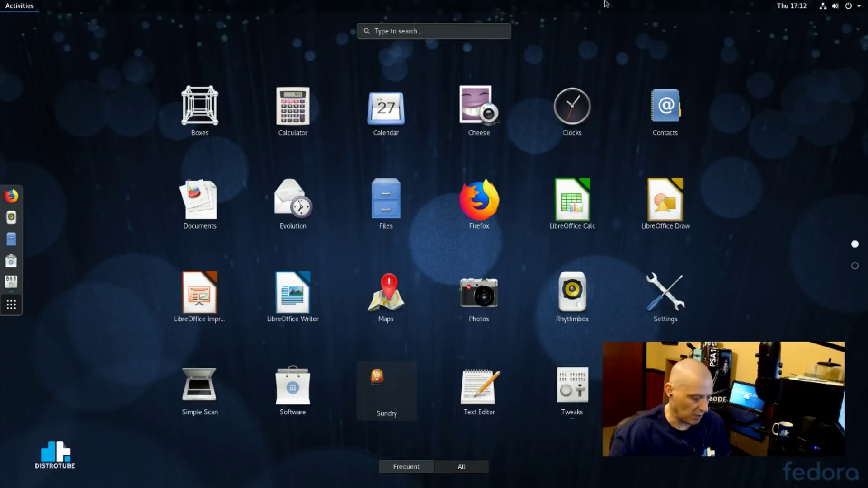
pyautogui.press('super')
pyautogui.press('super')
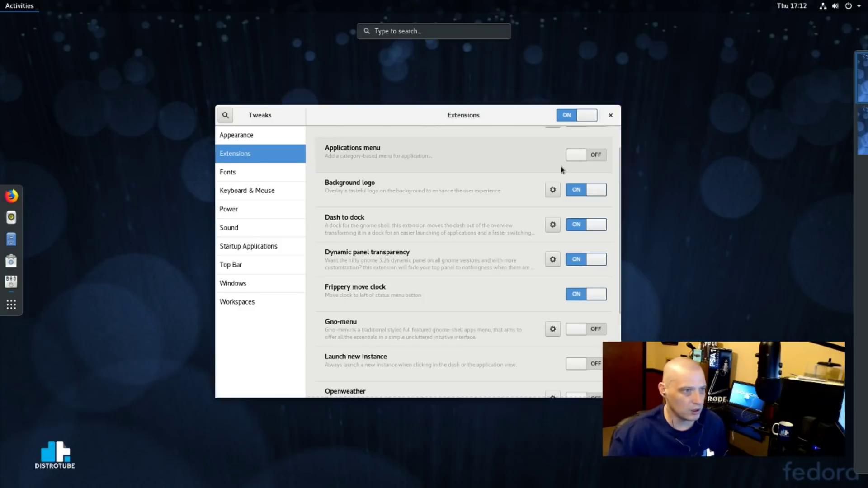
pyautogui.write('term')
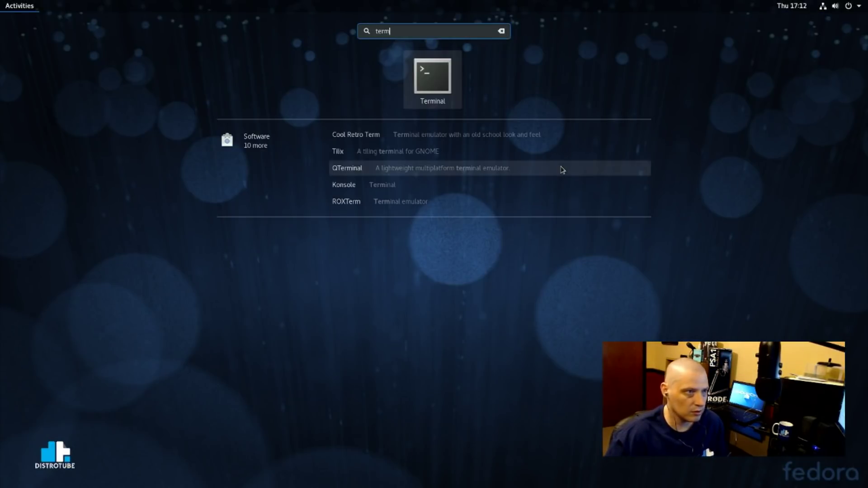
pyautogui.press('Return')
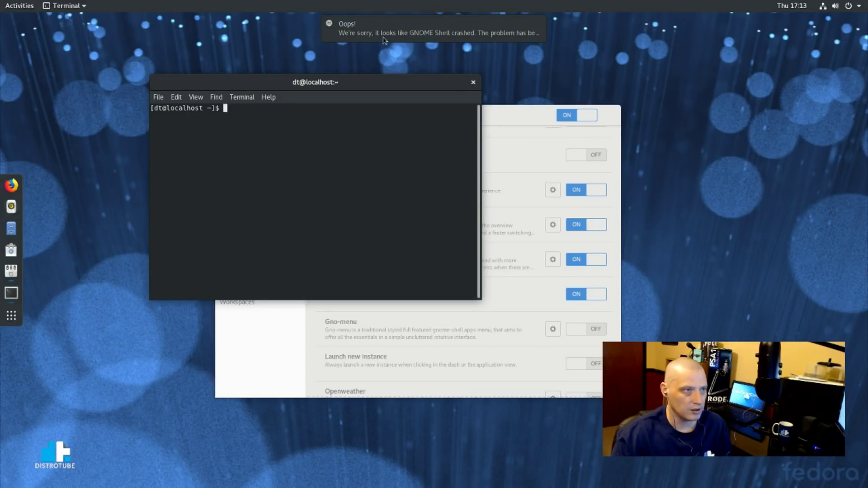
pyautogui.moveTo(366, 42)
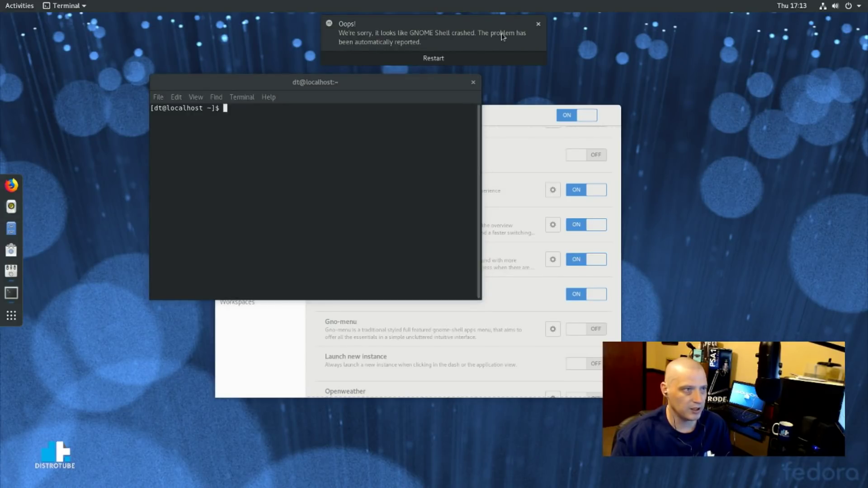
pyautogui.click(473, 82)
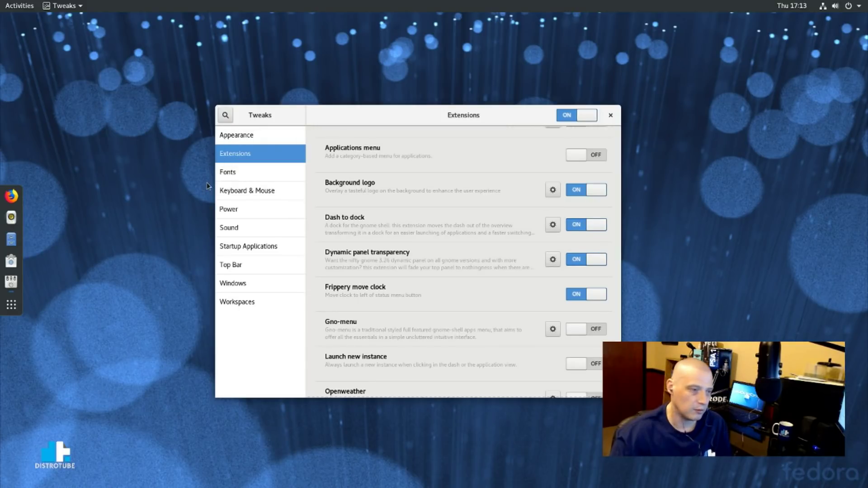
# - Turn on the Gno-menu extension and try out its View and Apps buttons in the top panel
pyautogui.click(595, 334)
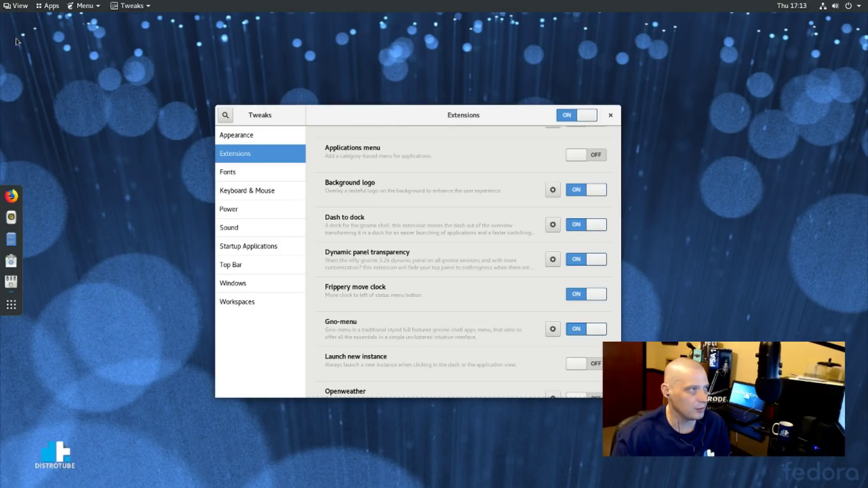
pyautogui.click(16, 7)
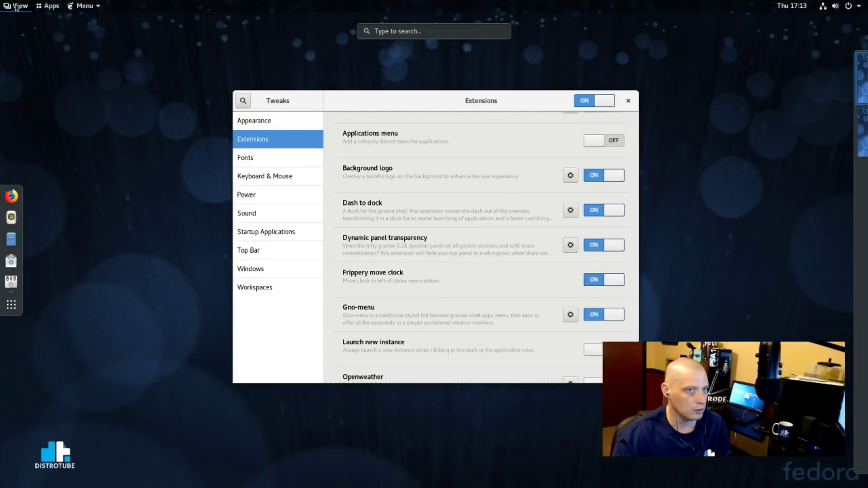
pyautogui.click(34, 18)
pyautogui.click(48, 9)
pyautogui.click(306, 144)
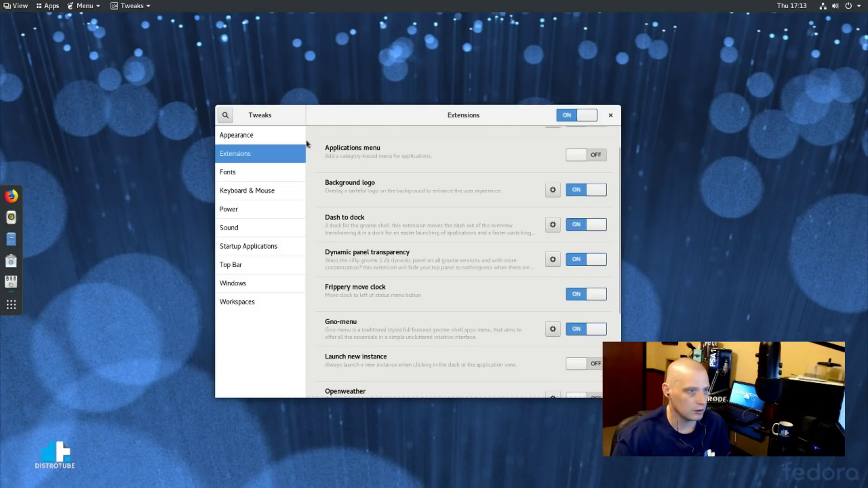
pyautogui.click(48, 6)
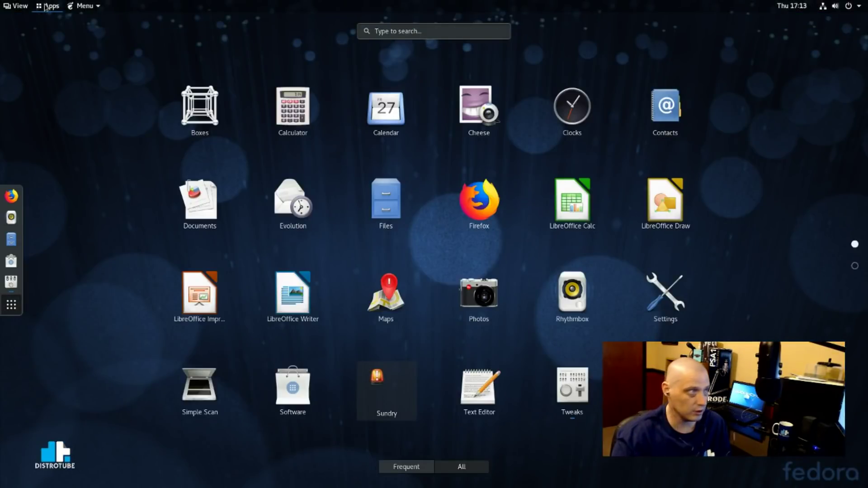
# - Browse the Gno-menu's All Applications, Frequent Apps and Accessories categories, and compare them with the full-screen applications grid
pyautogui.click(85, 7)
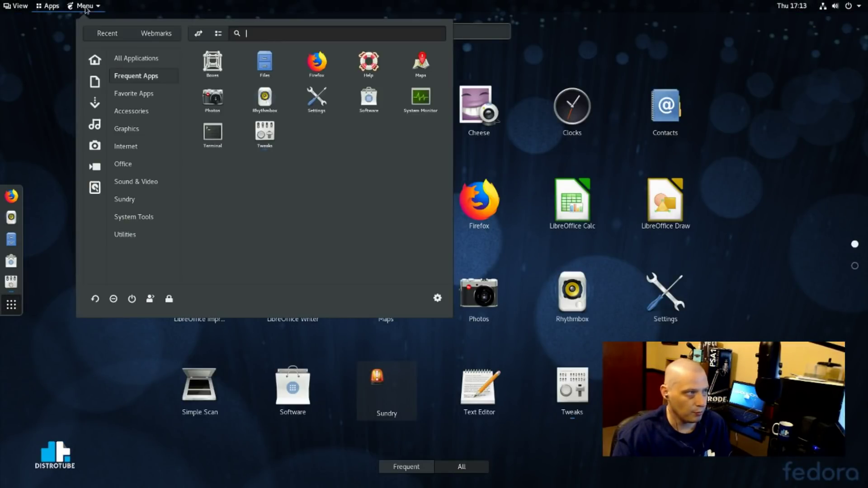
pyautogui.click(57, 8)
pyautogui.click(73, 8)
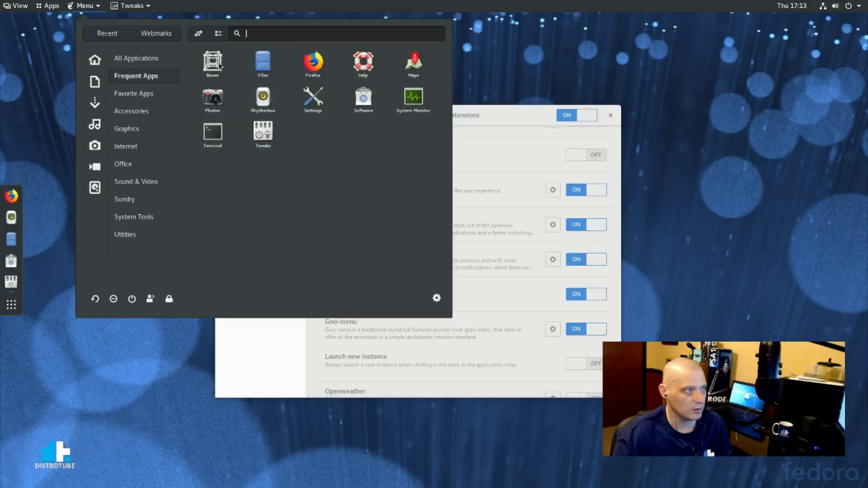
pyautogui.click(145, 58)
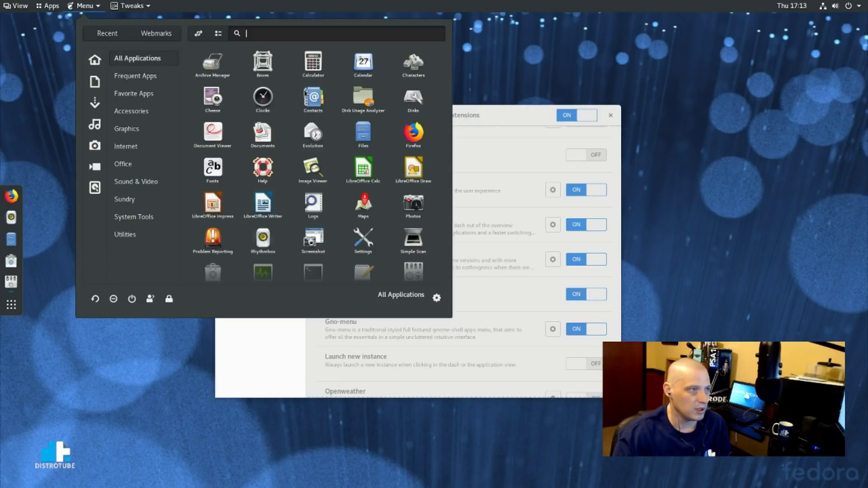
pyautogui.click(136, 76)
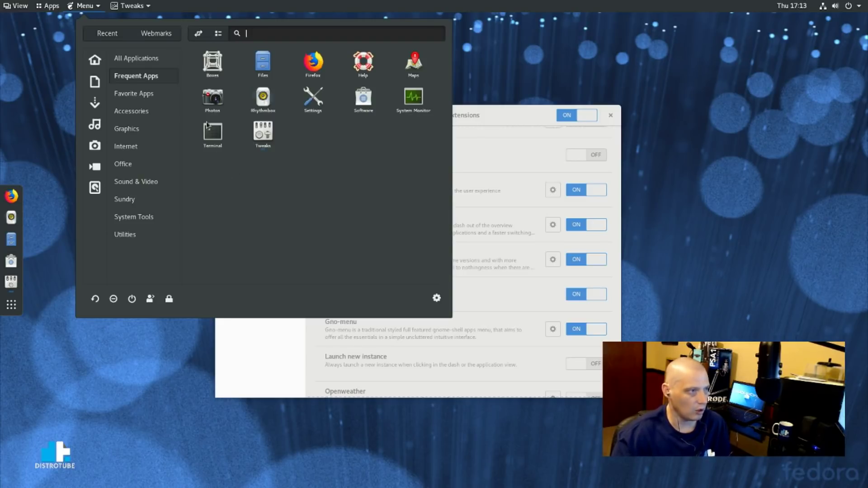
pyautogui.click(138, 63)
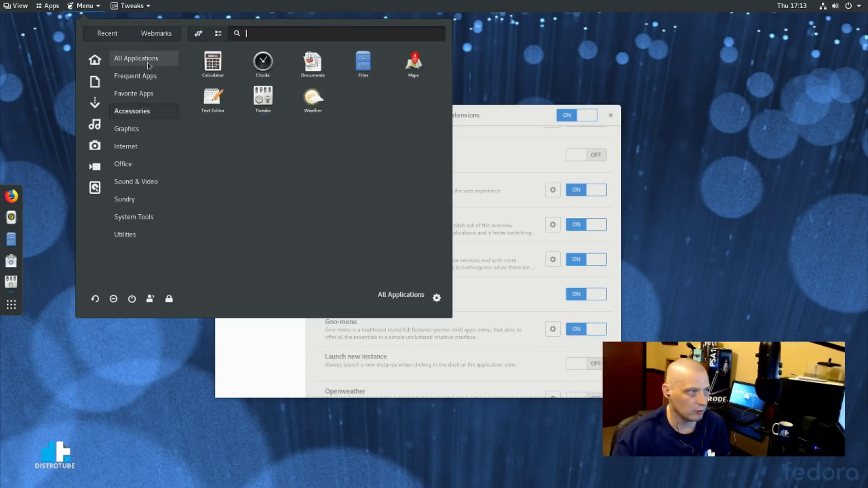
pyautogui.moveTo(147, 61)
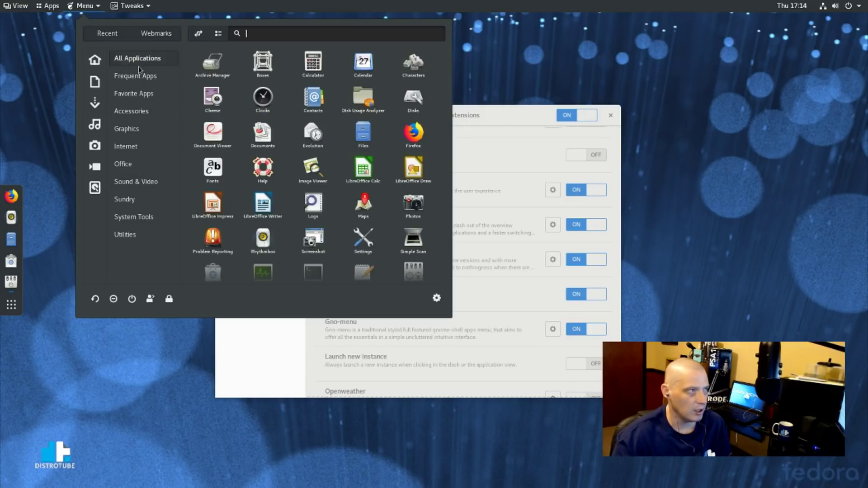
pyautogui.click(44, 9)
pyautogui.click(44, 9)
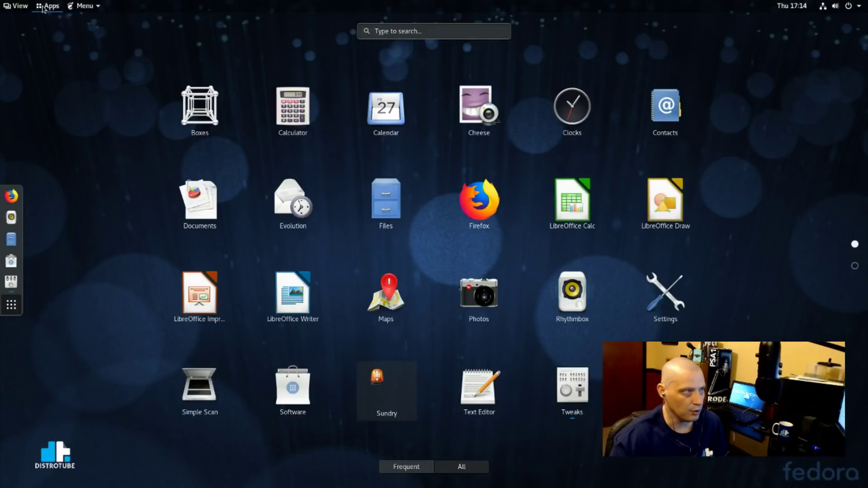
pyautogui.click(43, 9)
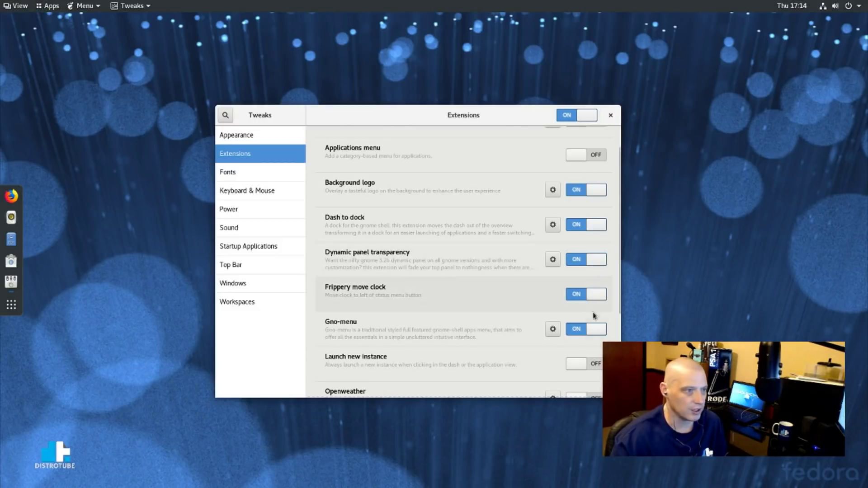
# - Remove the Apps and View buttons from the panel in the Gno-menu settings and test the remaining Menu button
pyautogui.click(552, 330)
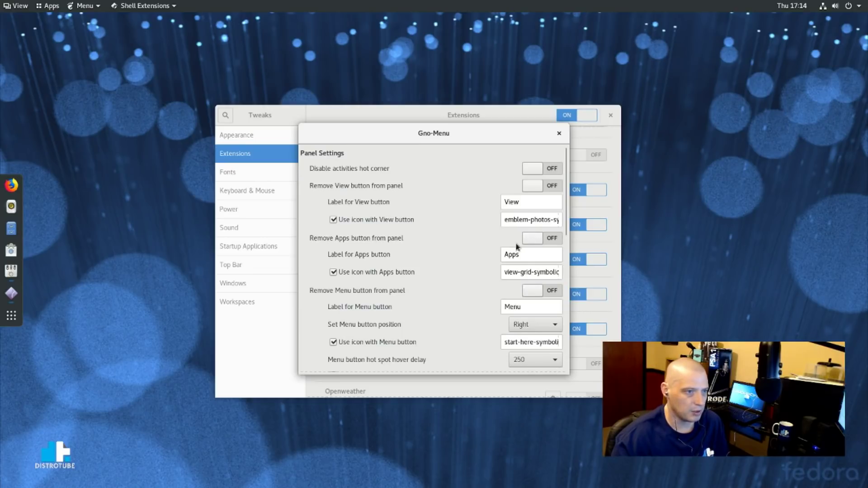
pyautogui.click(548, 239)
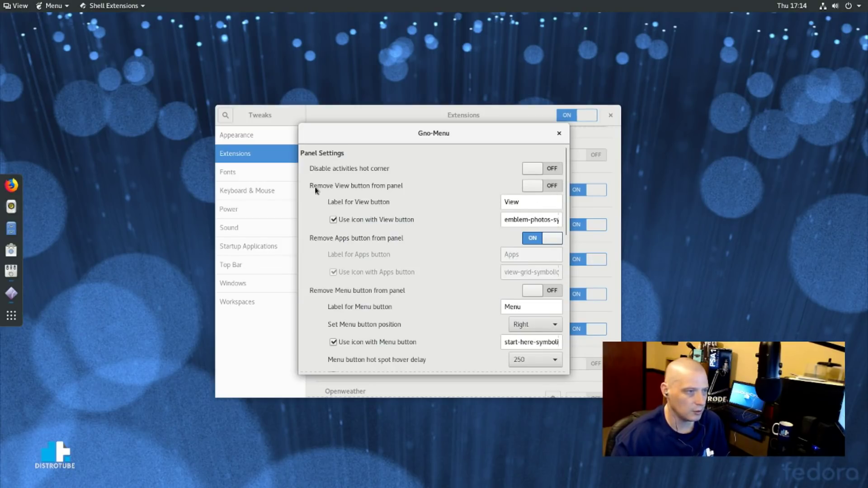
pyautogui.click(550, 187)
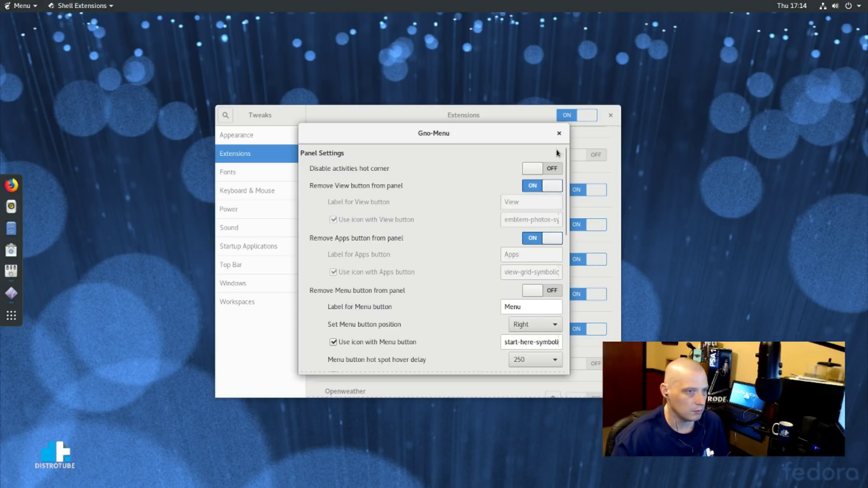
pyautogui.click(559, 133)
pyautogui.click(21, 6)
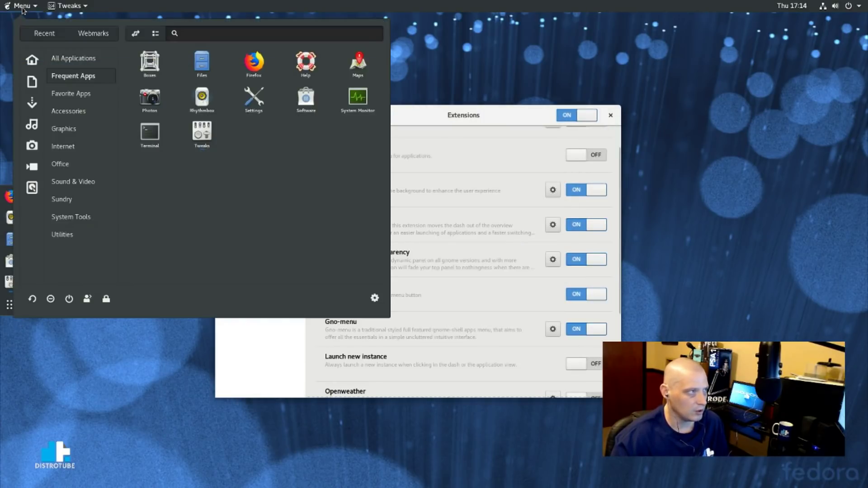
pyautogui.click(22, 6)
pyautogui.click(22, 7)
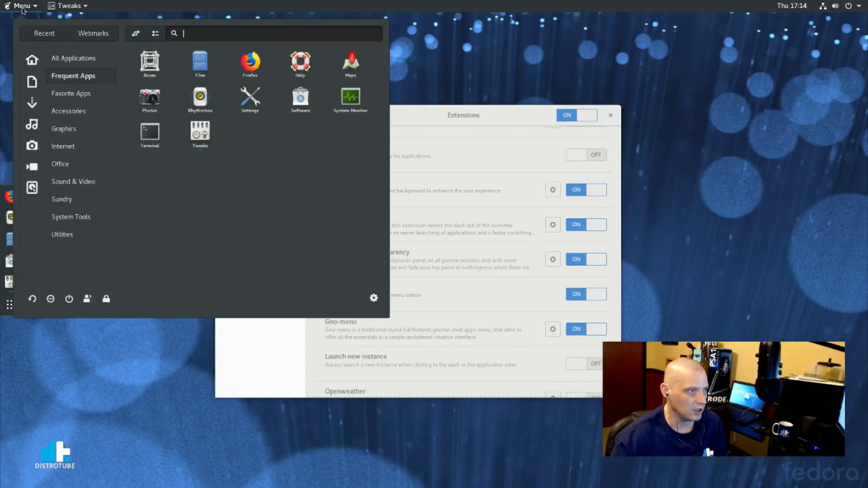
pyautogui.click(22, 7)
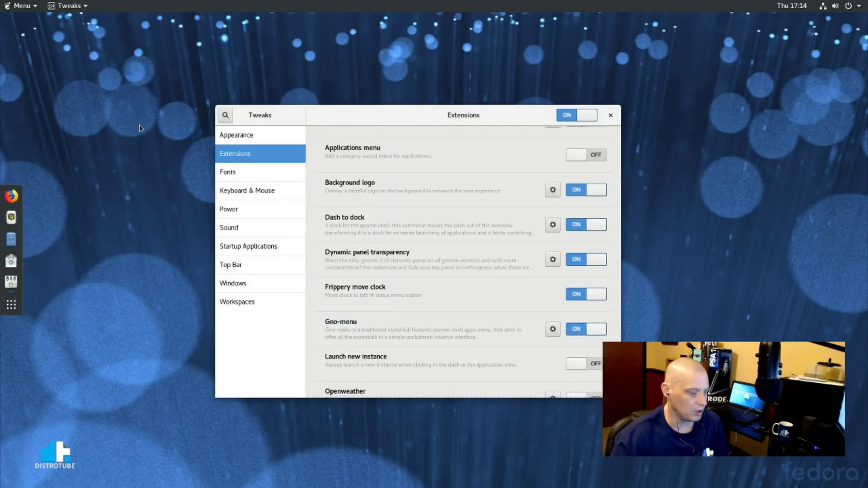
# - Turn on the Openweather extension and check its forecast popup in the top panel
pyautogui.scroll(-4, 489, 217)
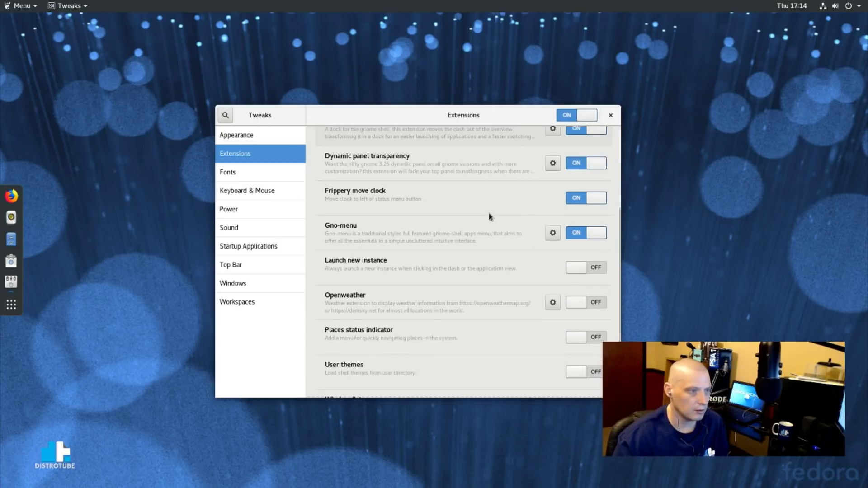
pyautogui.scroll(-1, 489, 217)
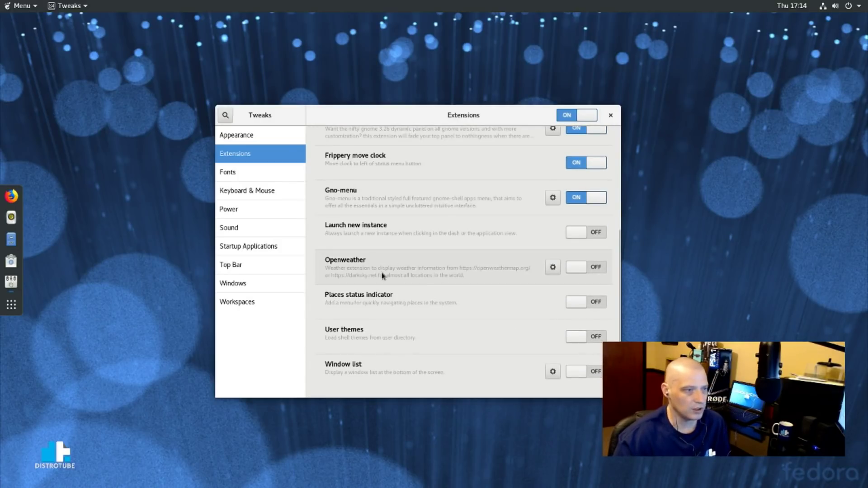
pyautogui.click(597, 269)
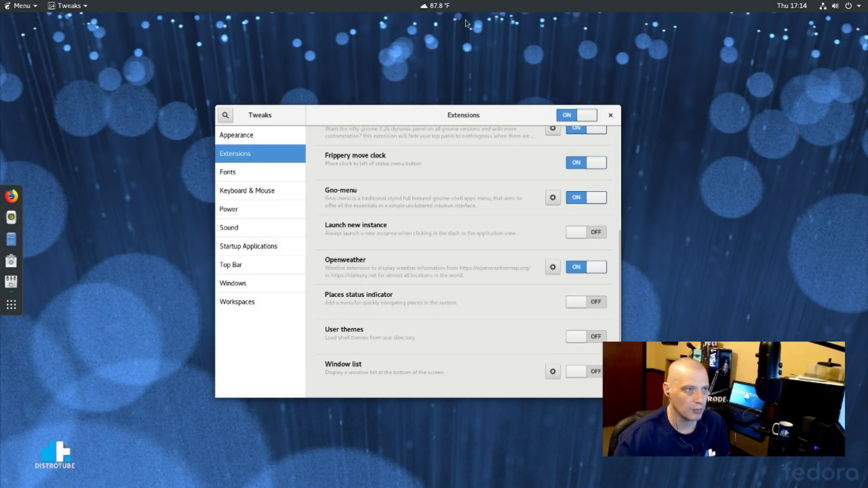
pyautogui.click(441, 6)
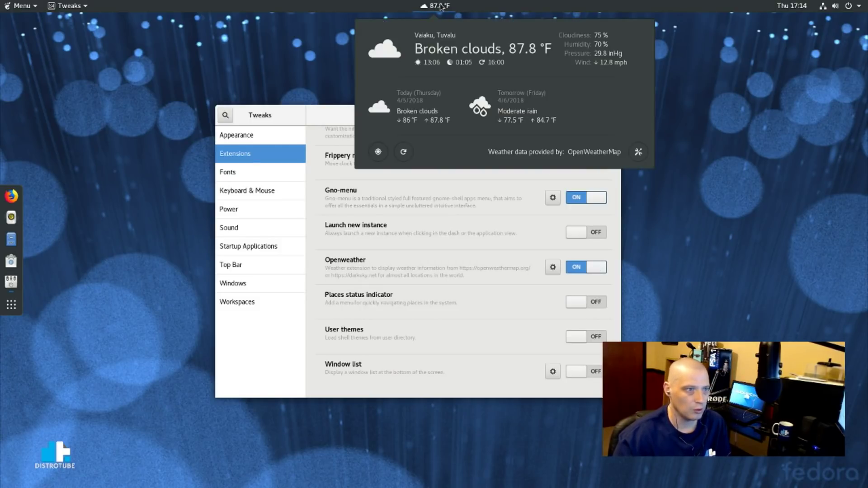
pyautogui.click(435, 7)
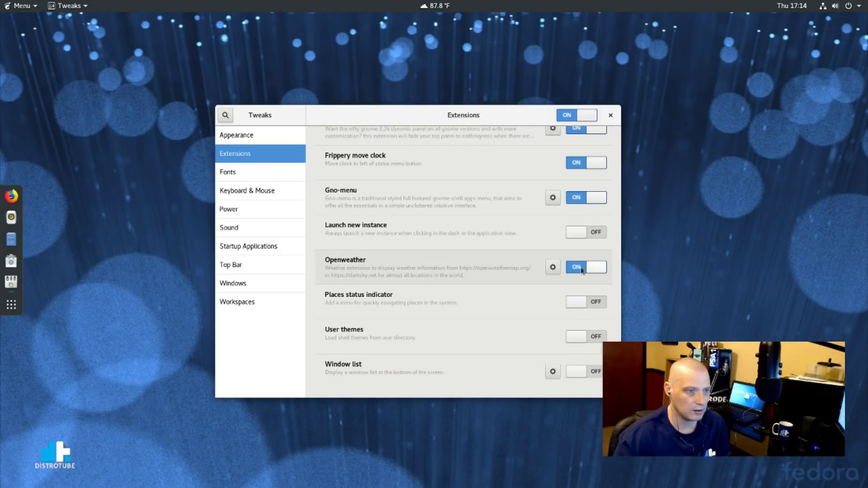
# - Set OpenWeather's position in the panel to Right, check its popup there, and close its settings
pyautogui.click(551, 268)
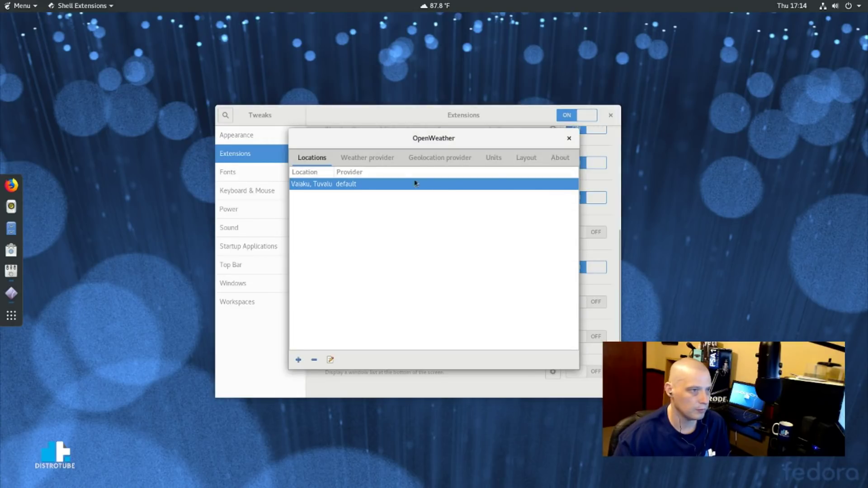
pyautogui.click(526, 158)
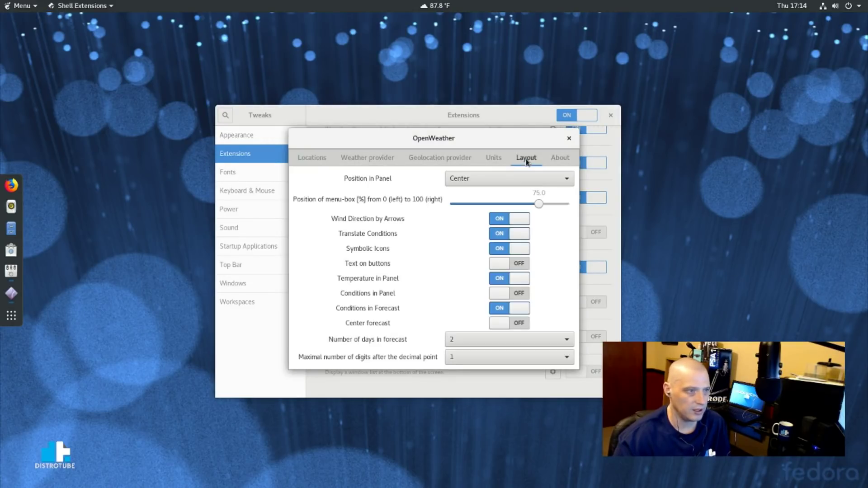
pyautogui.click(468, 181)
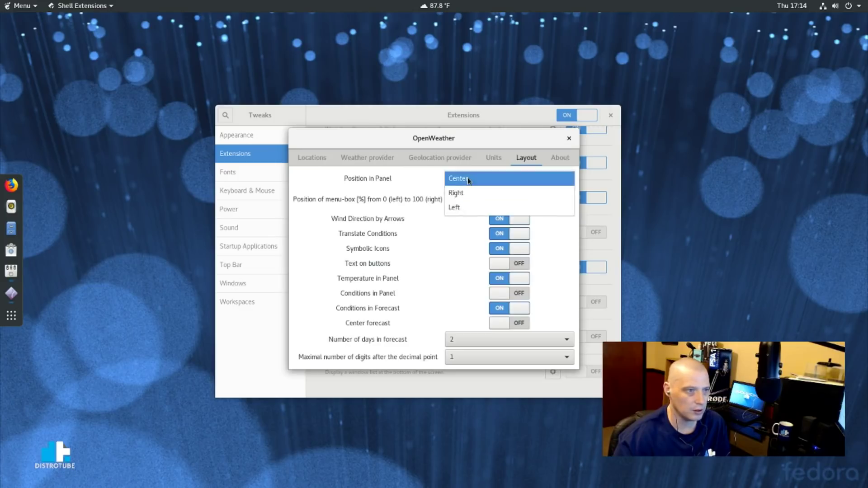
pyautogui.click(541, 193)
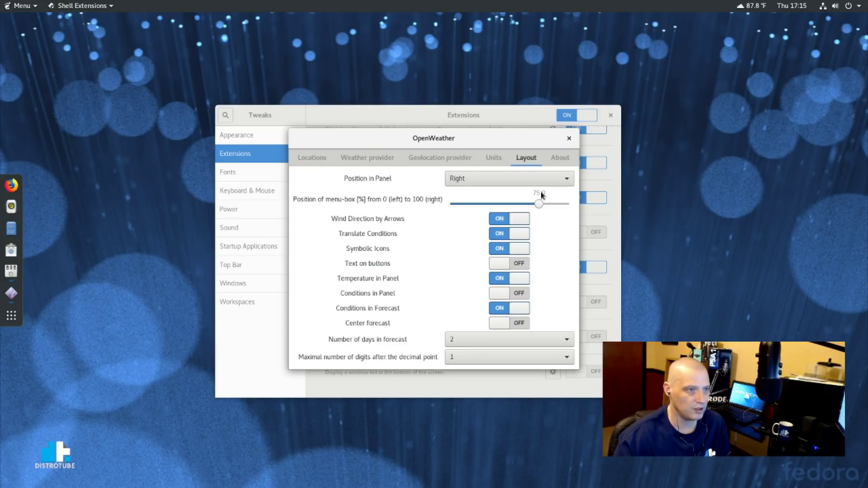
pyautogui.click(758, 10)
pyautogui.click(758, 10)
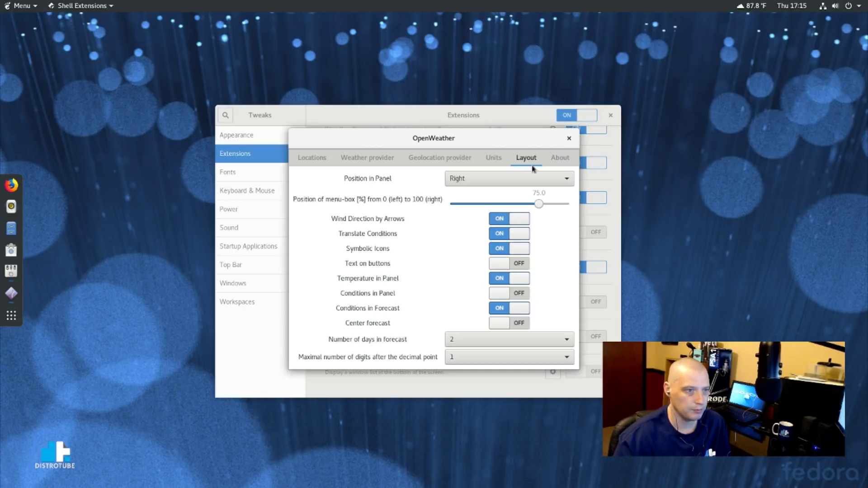
pyautogui.click(569, 138)
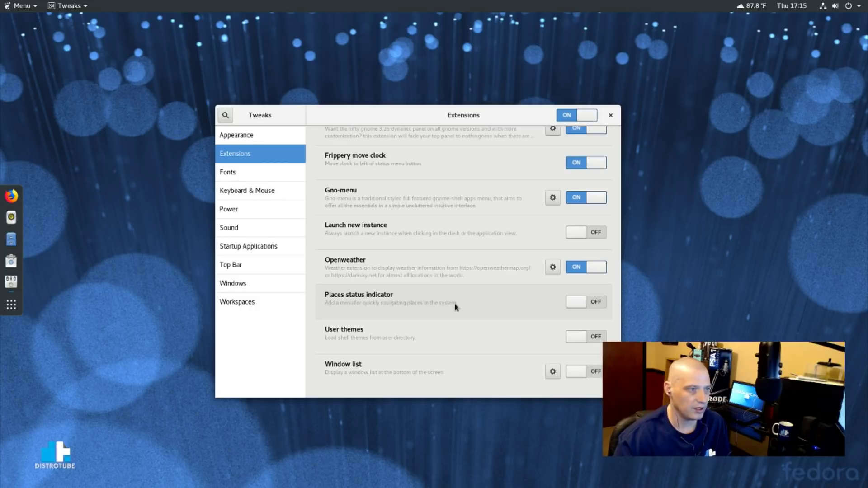
# - Review the list of enabled extensions and close Tweaks
pyautogui.scroll(3, 455, 307)
pyautogui.scroll(3, 456, 306)
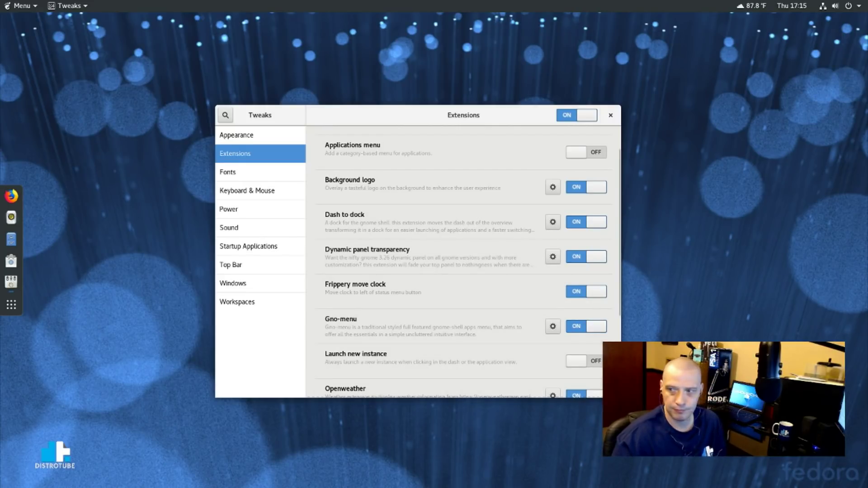
pyautogui.hotkey('alt', 'F4')
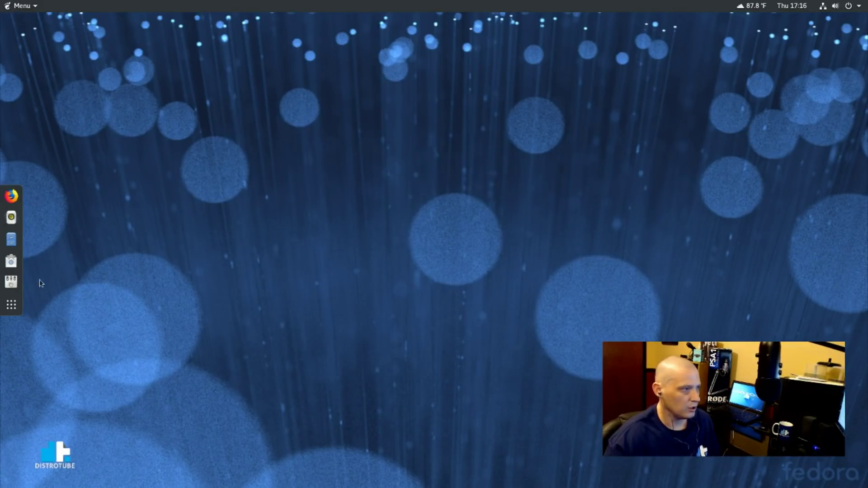
# - Search the applications overview for term and add Terminal to the dock's favorites below Rhythmbox
pyautogui.click(11, 304)
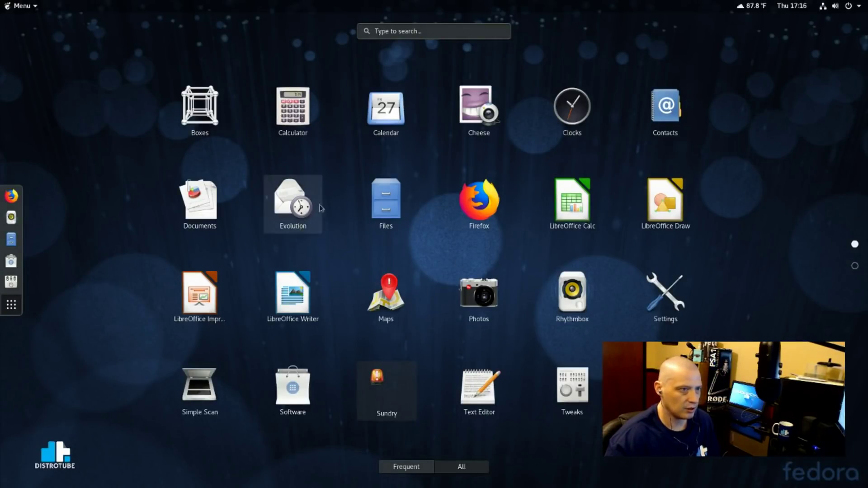
pyautogui.scroll(-1, 337, 194)
pyautogui.scroll(1, 337, 193)
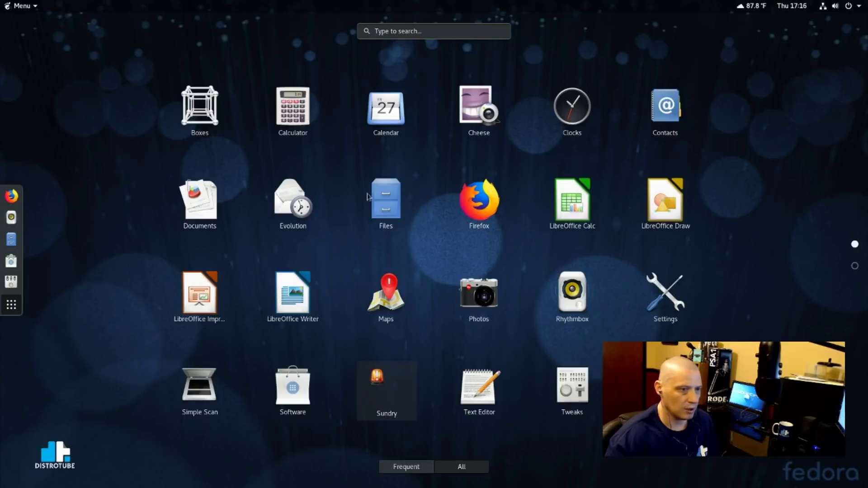
pyautogui.click(415, 32)
pyautogui.write('term')
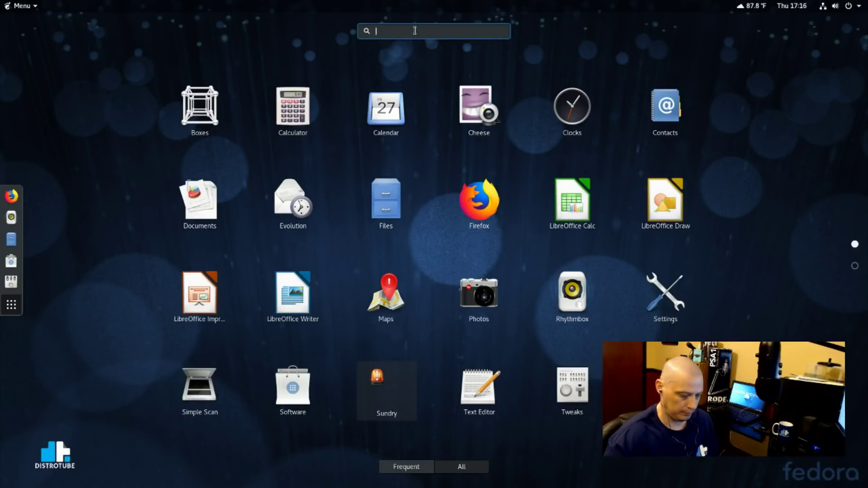
pyautogui.moveTo(432, 77); pyautogui.dragTo(12, 216)
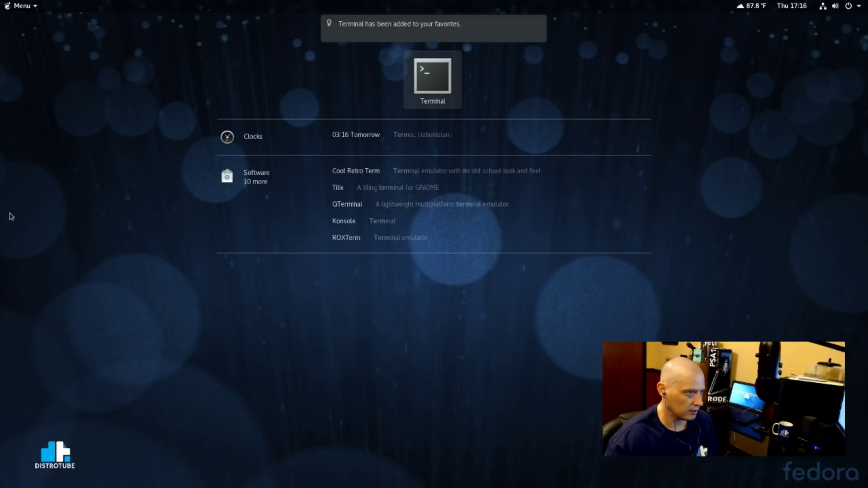
# - Clear the applications search and add Text Editor to the dock's favorites between Terminal and Rhythmbox
pyautogui.click(444, 31)
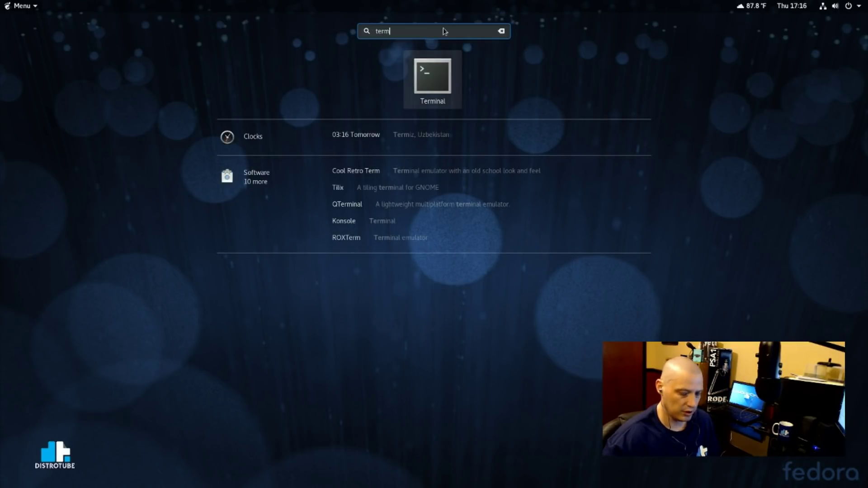
pyautogui.press('BackSpace')
pyautogui.press('BackSpace')
pyautogui.press('BackSpace')
pyautogui.press('BackSpace')
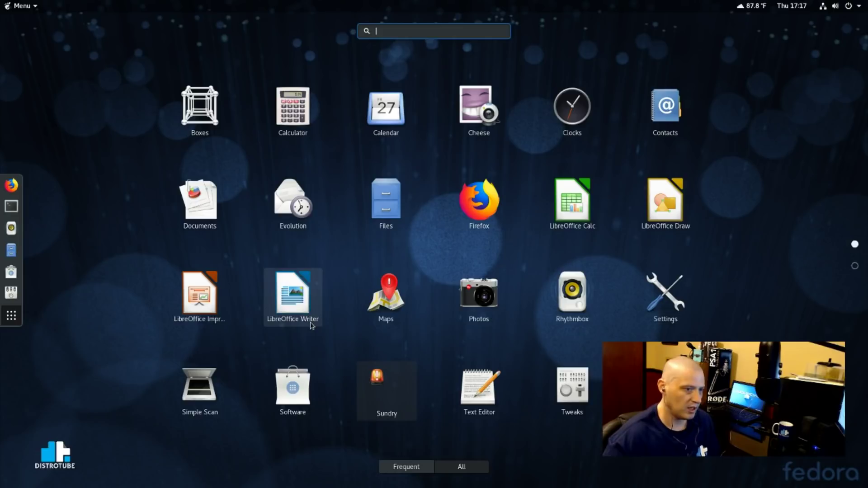
pyautogui.moveTo(479, 387); pyautogui.dragTo(14, 225)
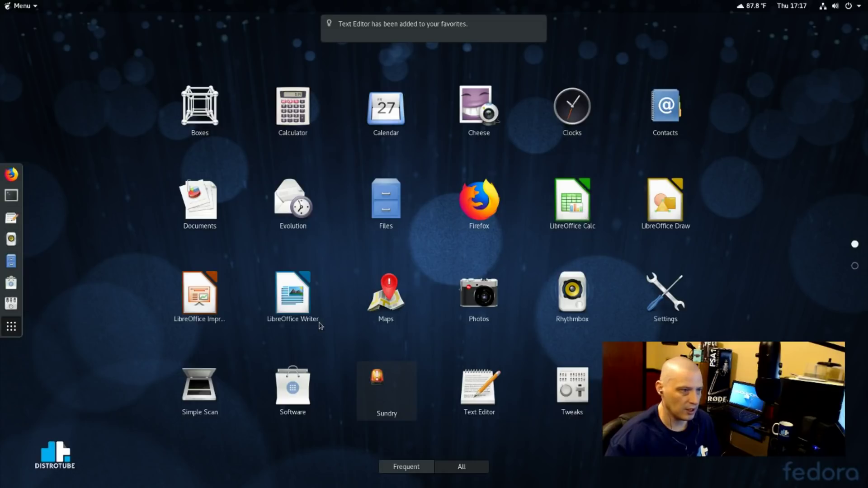
# - Add LibreOffice Writer and LibreOffice Impress to the dock above Software, and move Files directly below Firefox
pyautogui.moveTo(307, 312); pyautogui.dragTo(15, 273)
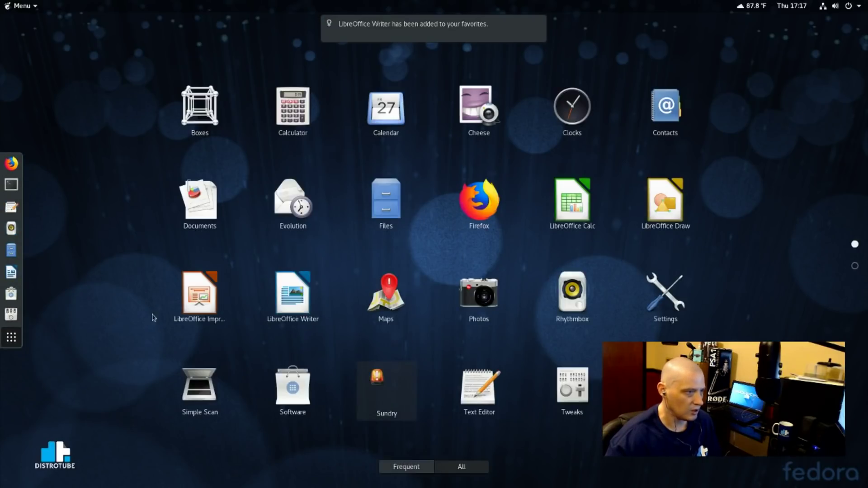
pyautogui.moveTo(194, 304); pyautogui.dragTo(11, 288)
pyautogui.moveTo(11, 240); pyautogui.dragTo(15, 171)
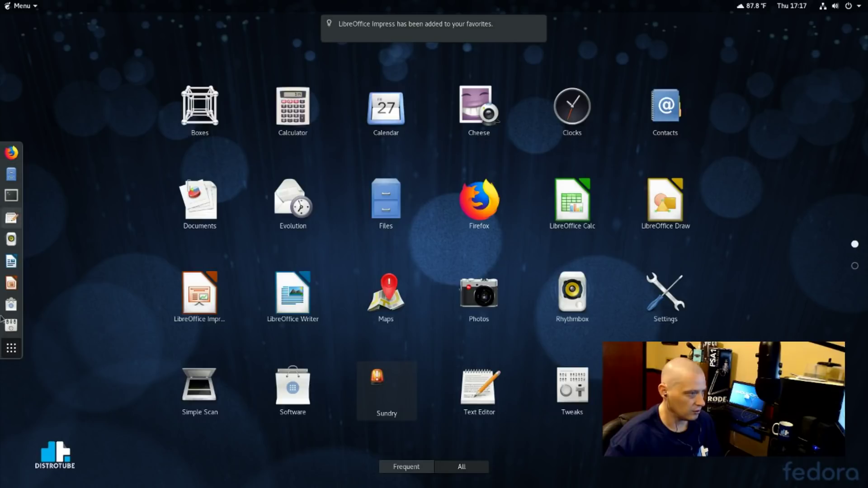
pyautogui.scroll(-1, 463, 270)
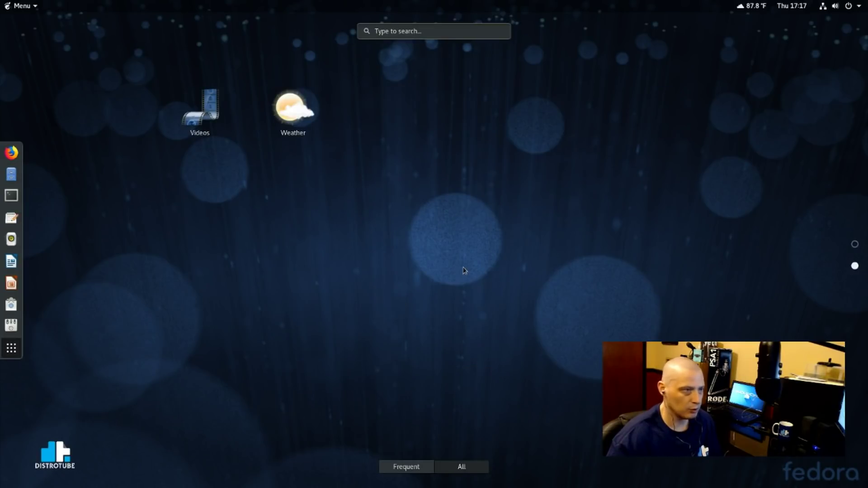
pyautogui.scroll(1, 298, 249)
pyautogui.scroll(-1, 252, 369)
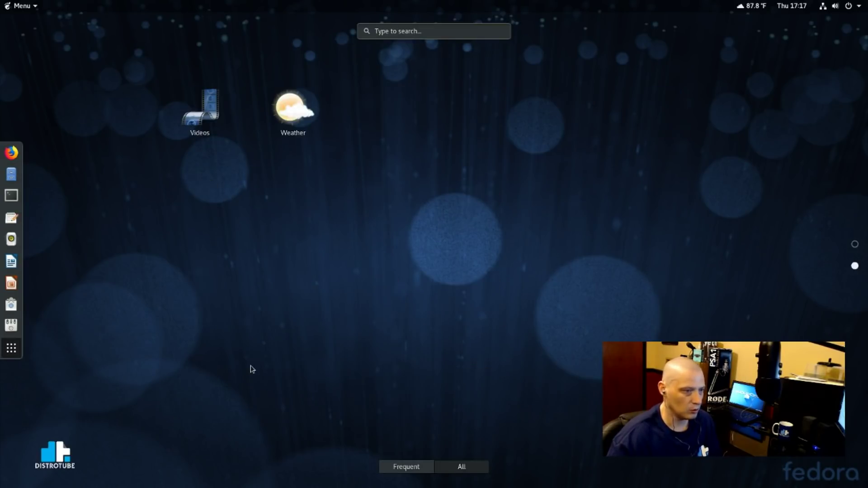
pyautogui.click(199, 110)
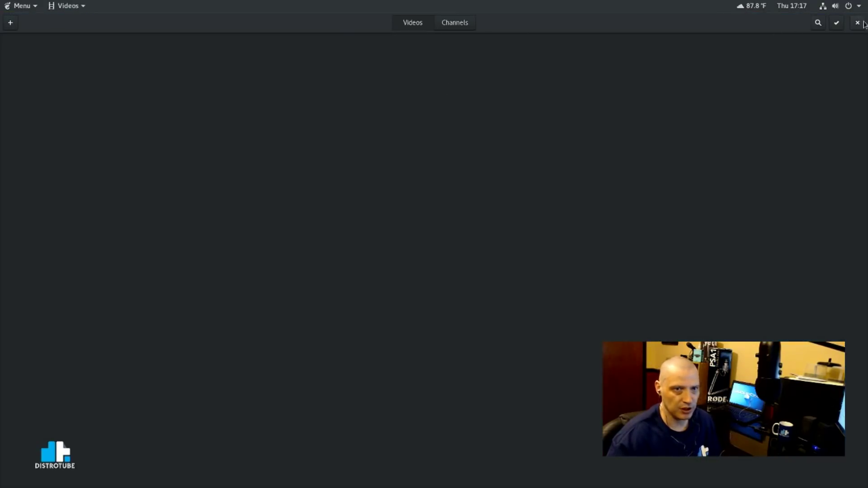
pyautogui.click(858, 22)
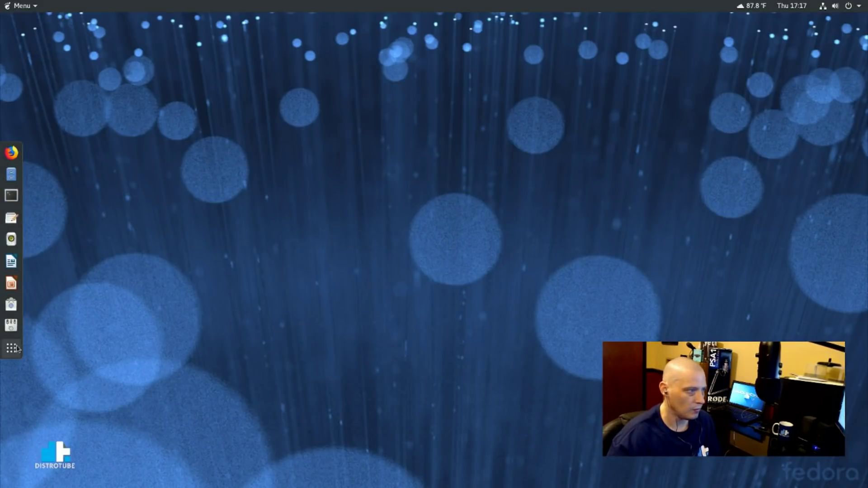
# - Add Videos from the second page of applications to the dock below LibreOffice Impress and return to the desktop
pyautogui.press('super+a')
pyautogui.scroll(-1, 214, 357)
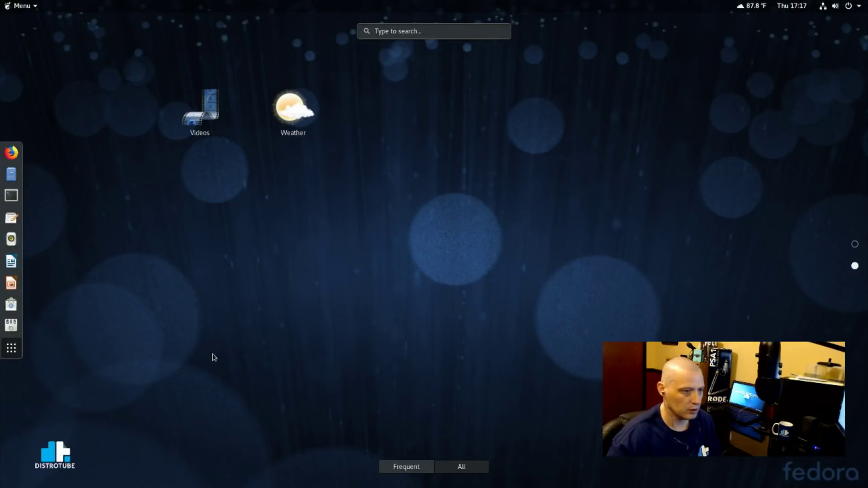
pyautogui.moveTo(199, 110); pyautogui.dragTo(17, 296)
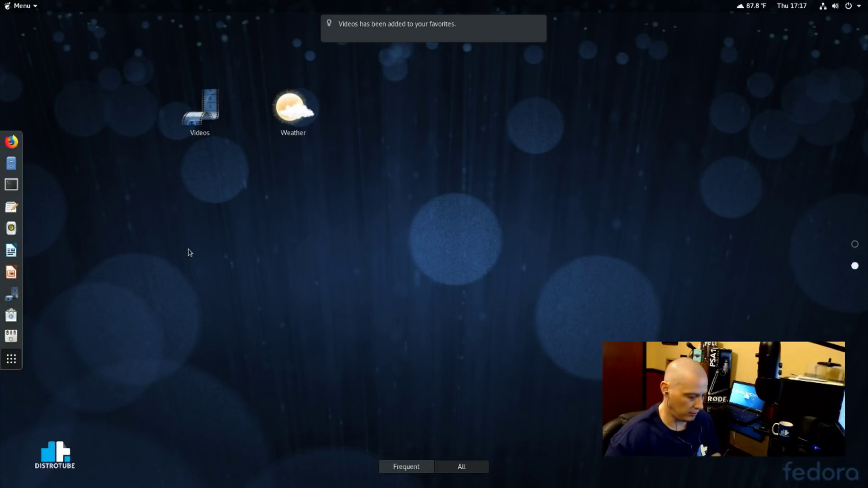
pyautogui.click(210, 262)
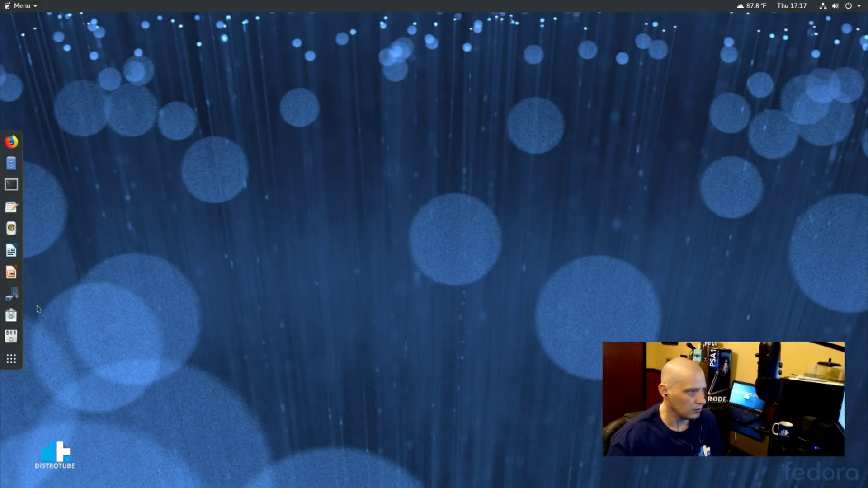
# - Review the available Applications, Cursor and Icons themes in the Appearance settings of Tweaks, then close Tweaks
pyautogui.click(11, 336)
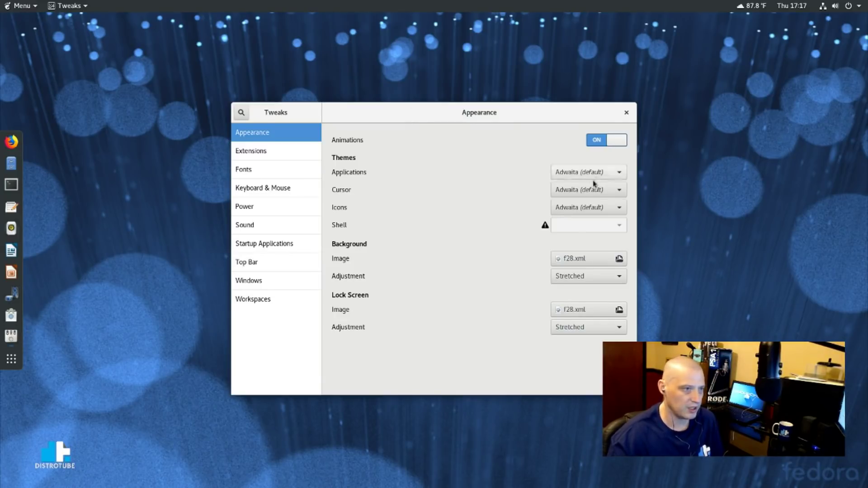
pyautogui.click(569, 176)
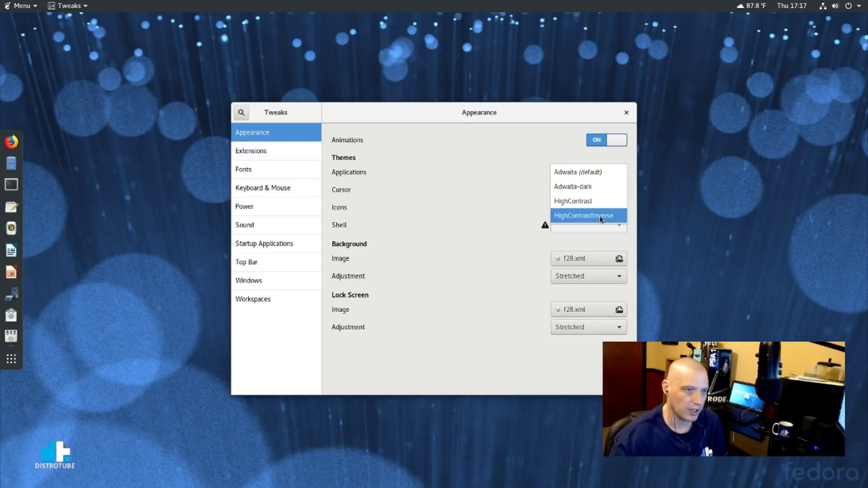
pyautogui.click(672, 208)
pyautogui.click(606, 193)
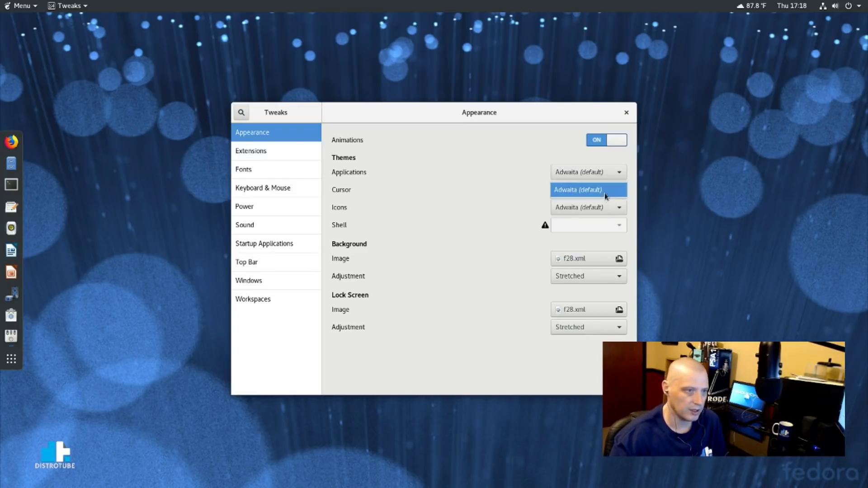
pyautogui.click(593, 191)
pyautogui.click(611, 209)
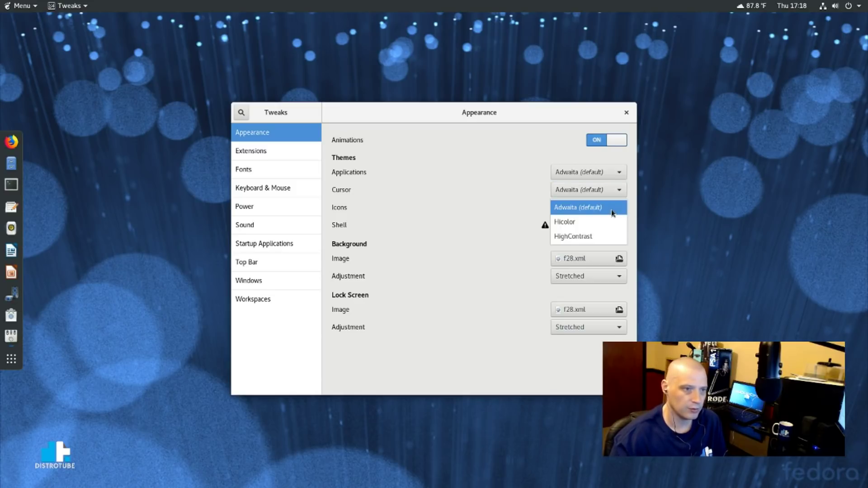
pyautogui.click(683, 216)
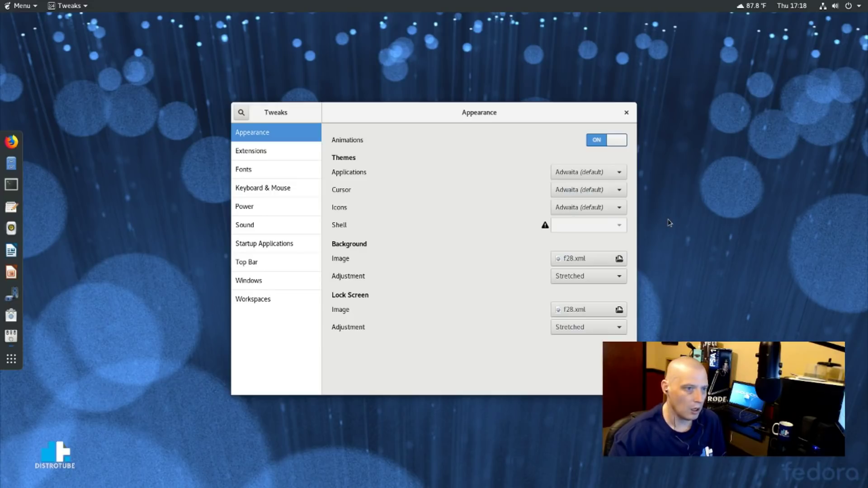
pyautogui.click(626, 112)
# - Open Terminal and run sudo dnf install adapta-gtk-theme
pyautogui.click(12, 184)
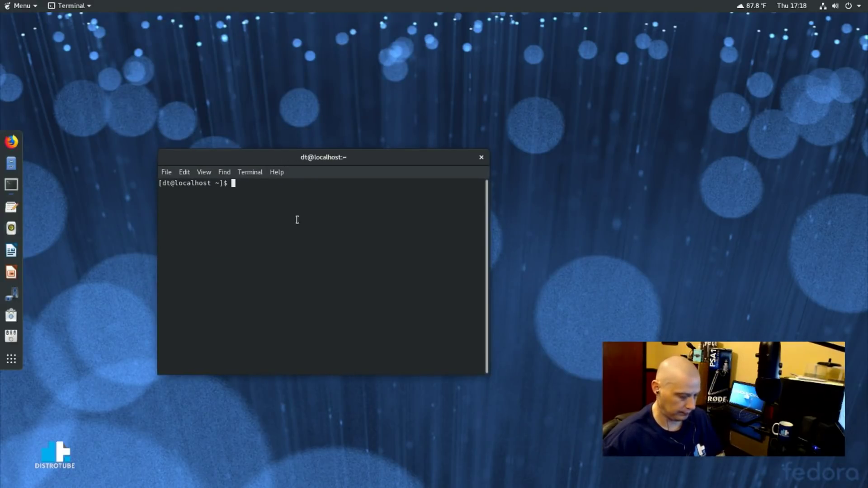
pyautogui.write('sudo dnf install ')
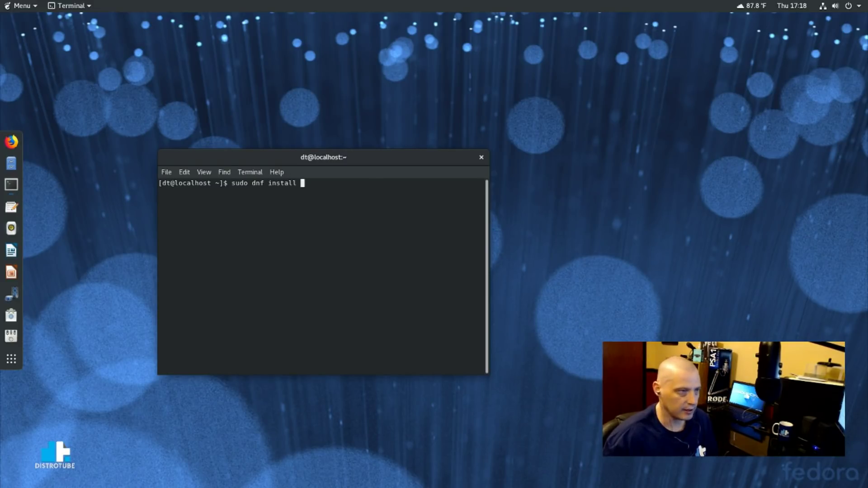
pyautogui.write('adapta')
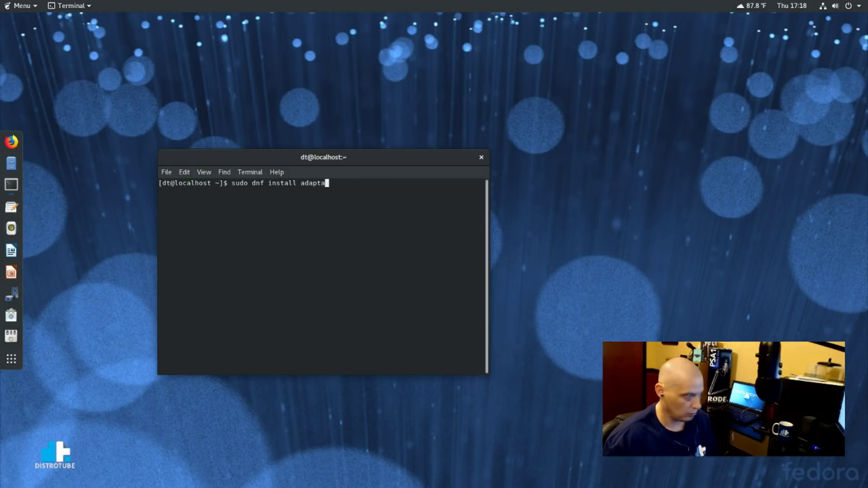
pyautogui.write('-gtk-theme')
pyautogui.press('BackSpace')
pyautogui.press('BackSpace')
pyautogui.press('BackSpace')
pyautogui.press('BackSpace')
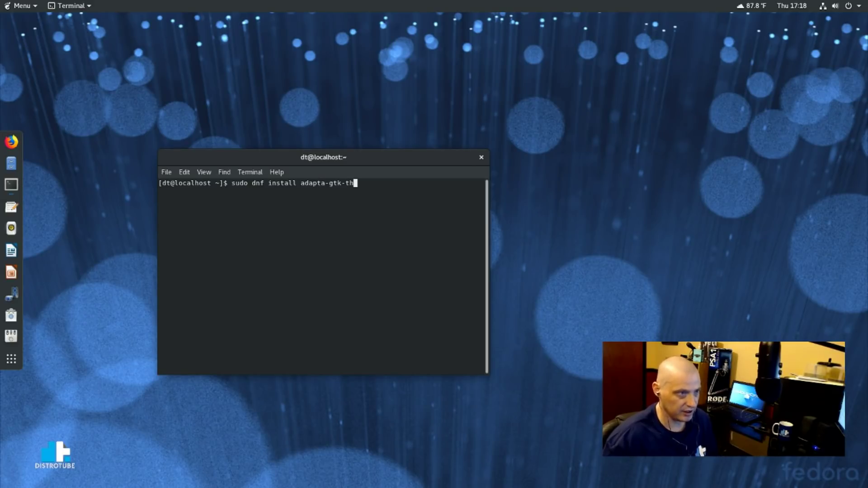
pyautogui.write('eme')
pyautogui.press('Return')
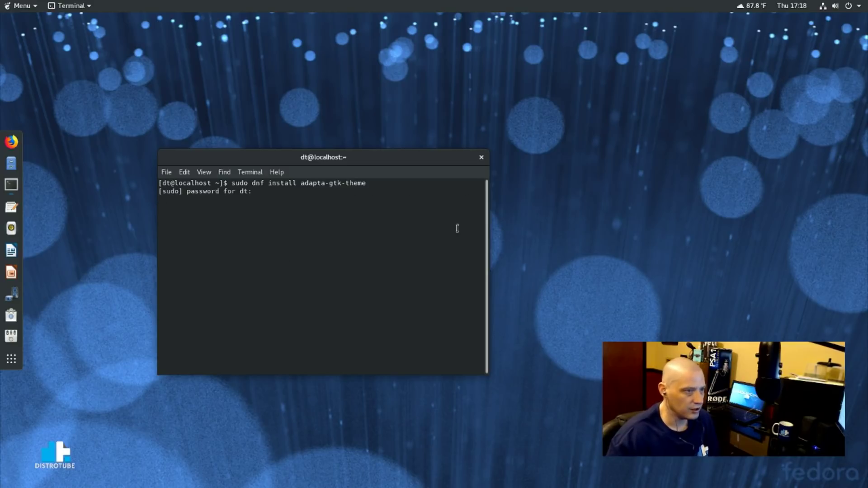
# - Submit the sudo password, enlarge the terminal window and confirm the package installation with y
pyautogui.press('Return')
pyautogui.moveTo(489, 150); pyautogui.dragTo(560, 83)
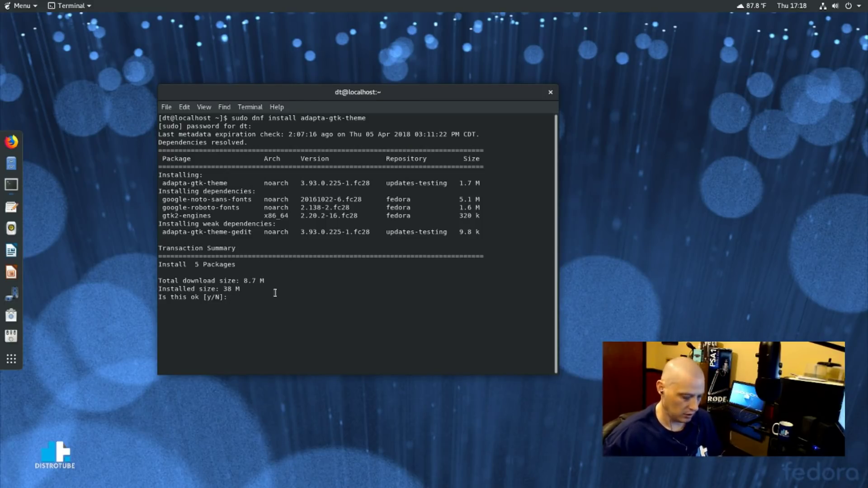
pyautogui.write('y')
pyautogui.press('Return')
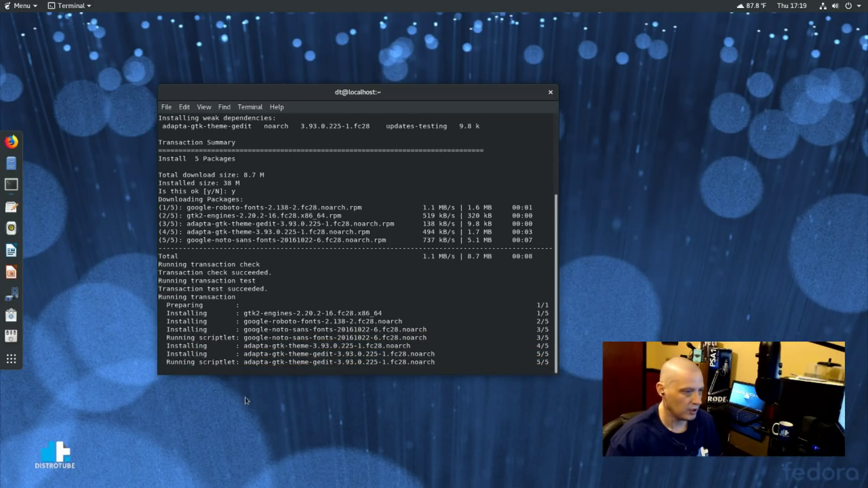
# - Open Tweaks and set the Applications theme to Adapta-Nokto
pyautogui.click(12, 335)
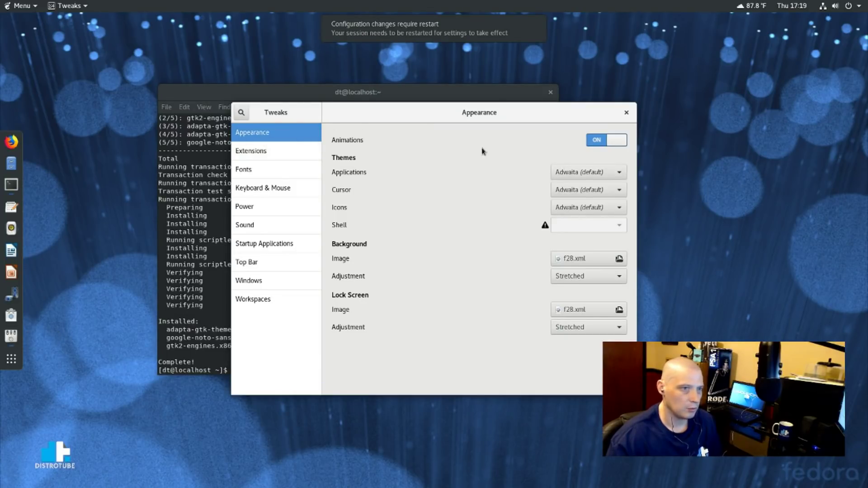
pyautogui.click(589, 172)
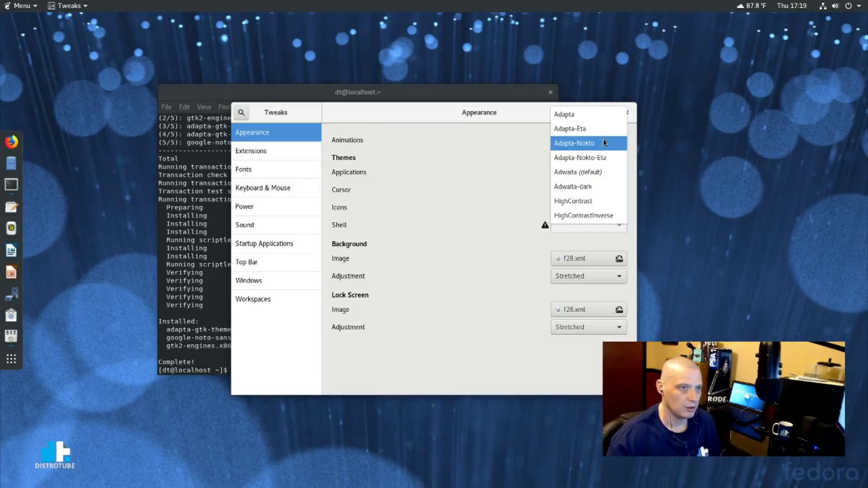
pyautogui.press('Escape')
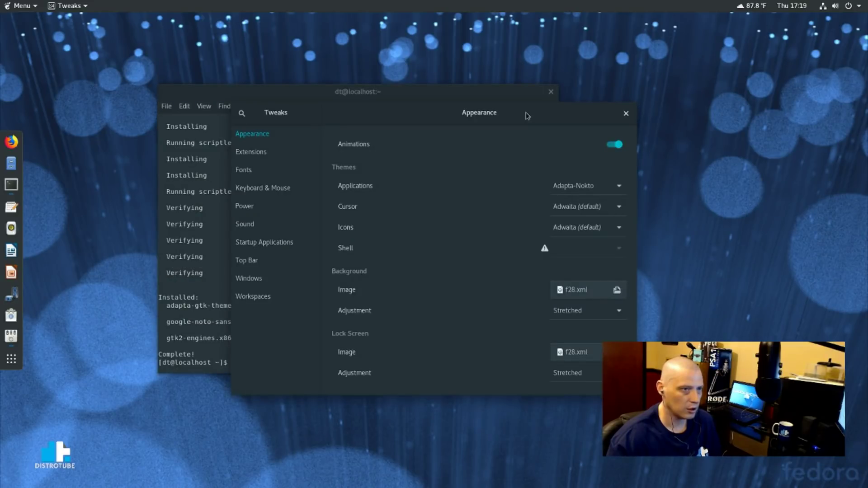
# - Move the Tweaks and terminal windows apart and open Files beside them to inspect the Adapta-Nokto theme
pyautogui.moveTo(525, 116); pyautogui.dragTo(670, 142)
pyautogui.click(406, 96)
pyautogui.moveTo(407, 93); pyautogui.dragTo(372, 57)
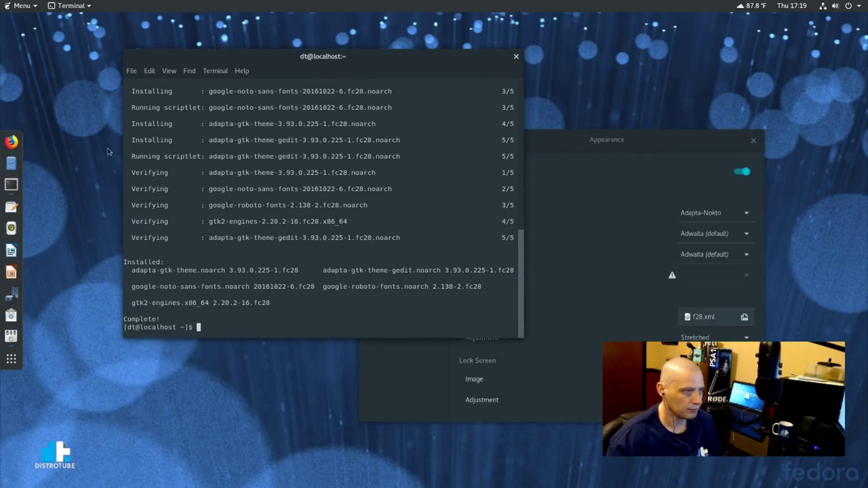
pyautogui.click(11, 164)
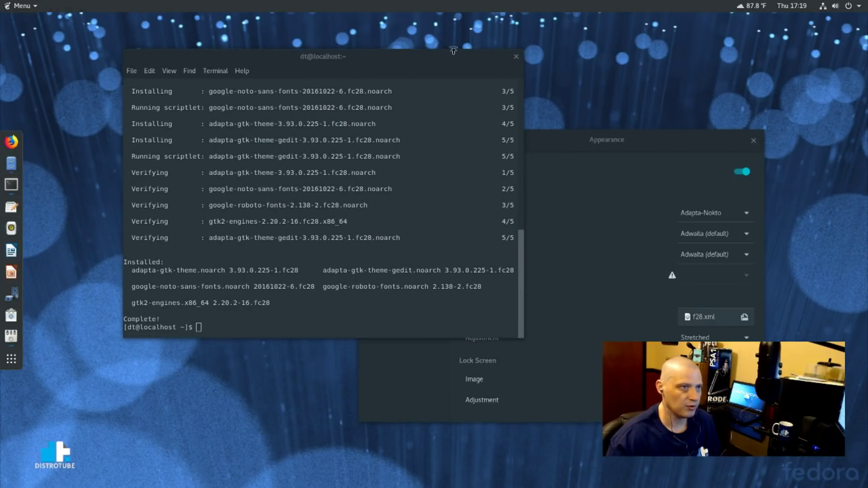
pyautogui.moveTo(310, 23); pyautogui.dragTo(444, 53)
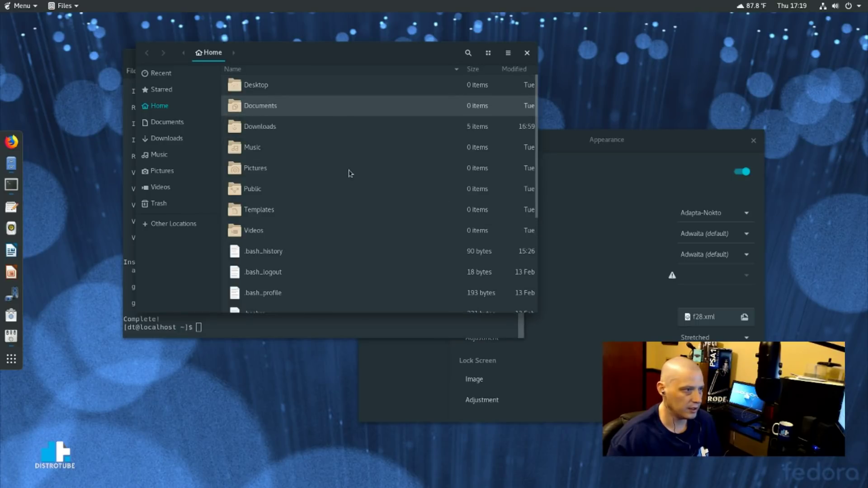
# - In the terminal, run sudo dnf install breeze-icon-theme and confirm the installation with y
pyautogui.click(308, 330)
pyautogui.write('sudo dnf')
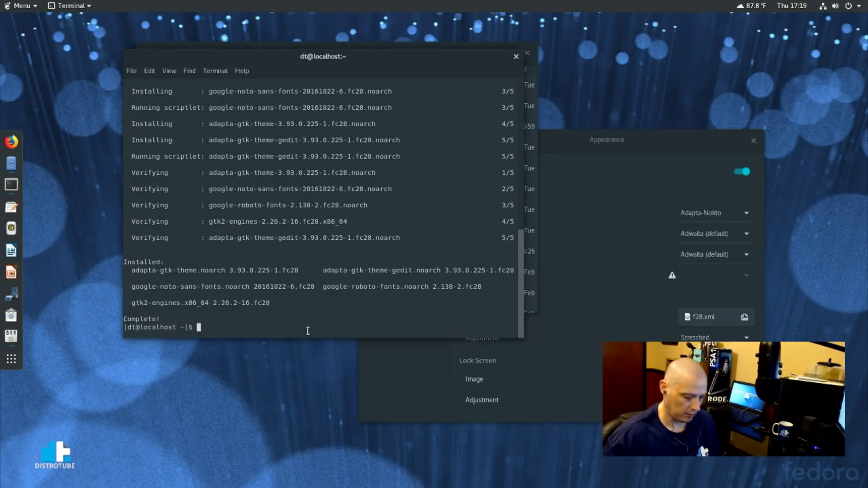
pyautogui.write(' install ')
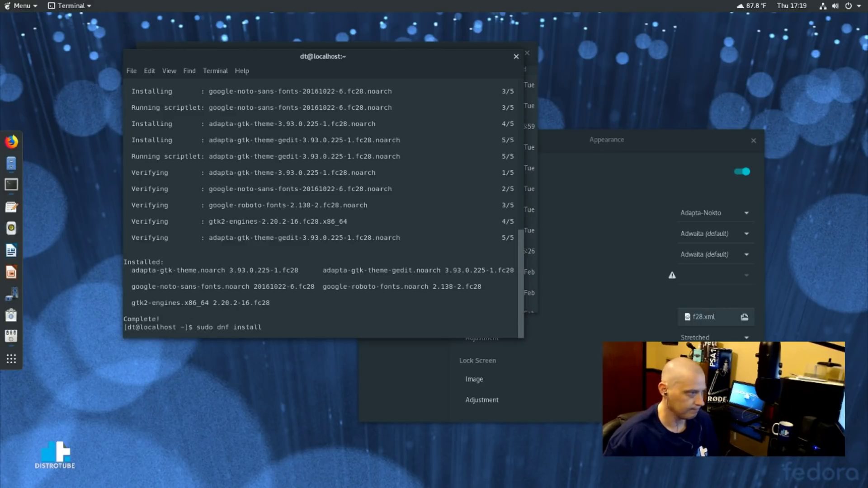
pyautogui.write('b')
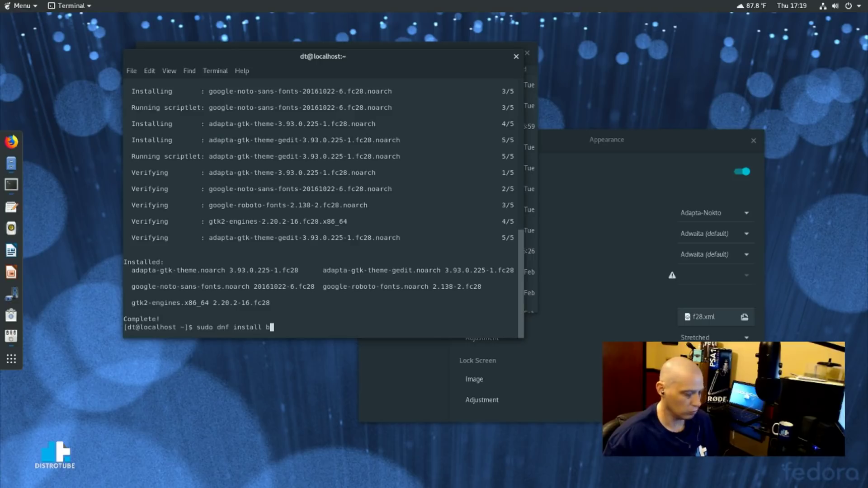
pyautogui.write('reeze')
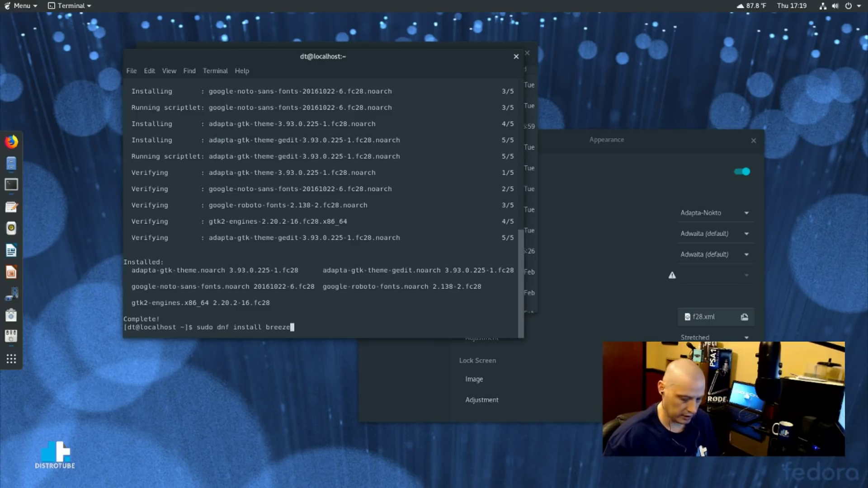
pyautogui.write('-icon-tehme')
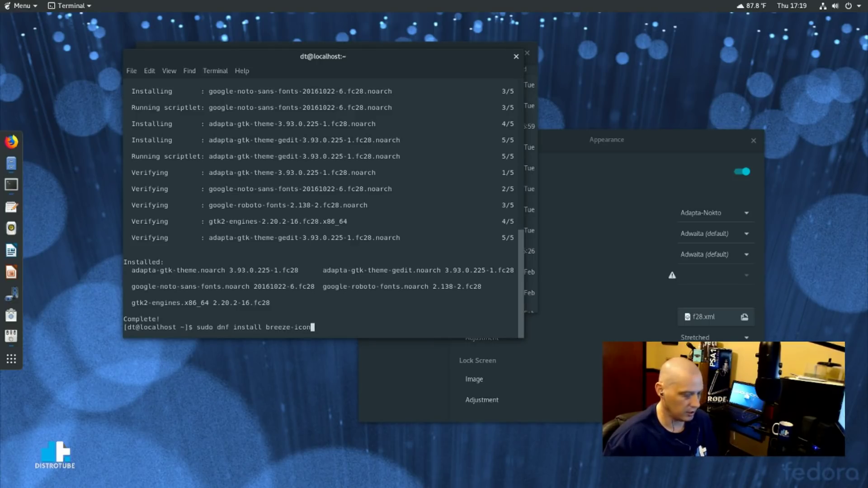
pyautogui.press('BackSpace')
pyautogui.press('BackSpace')
pyautogui.press('BackSpace')
pyautogui.press('BackSpace')
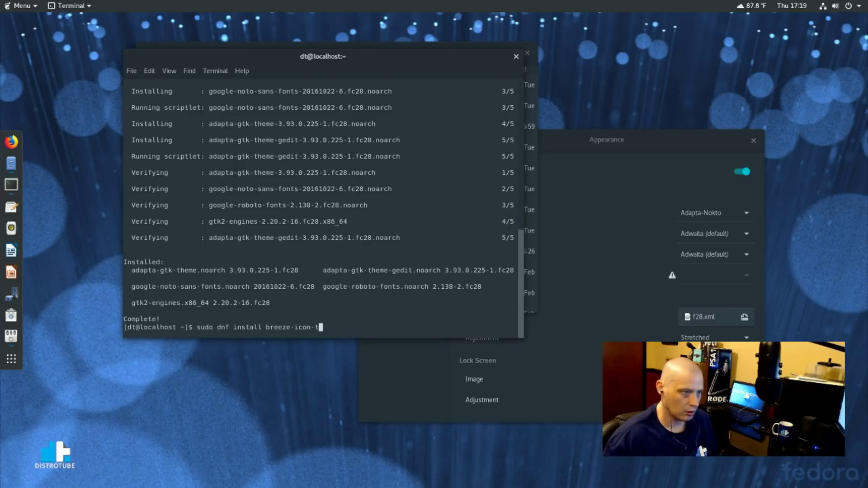
pyautogui.write('heme')
pyautogui.press('Return')
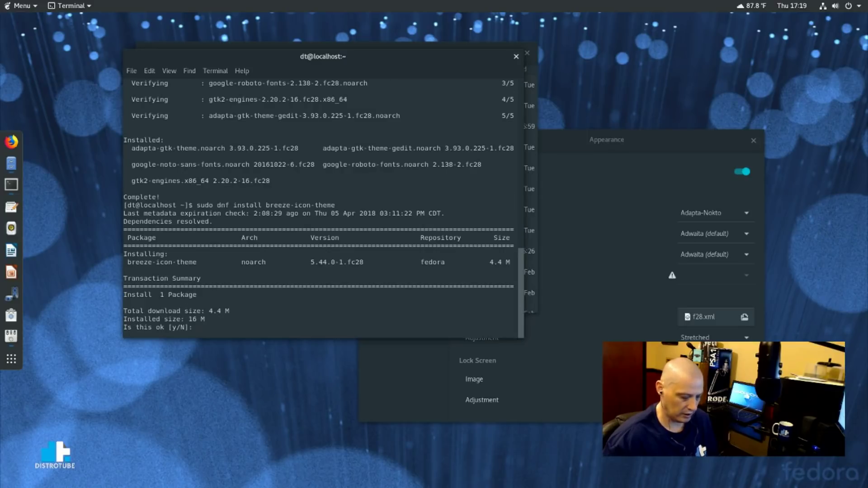
pyautogui.write('y')
pyautogui.press('Return')
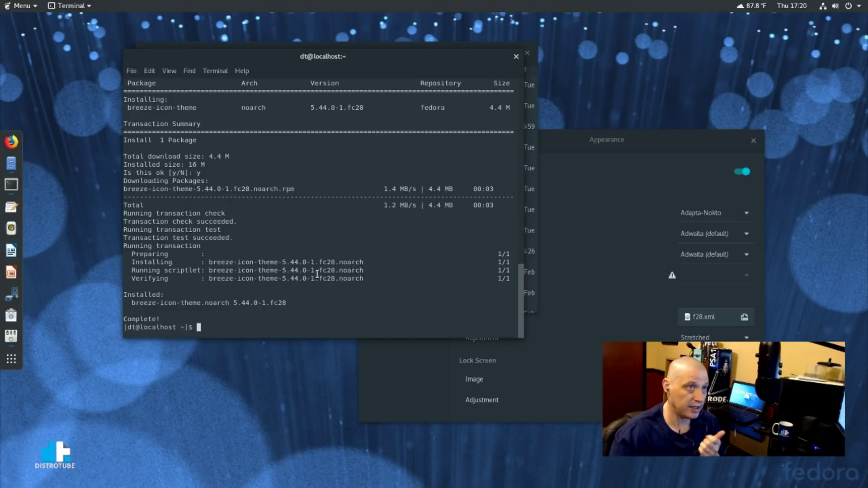
# - Close and reopen Tweaks to refresh the theme lists, and set the Icons theme to Breeze
pyautogui.click(597, 141)
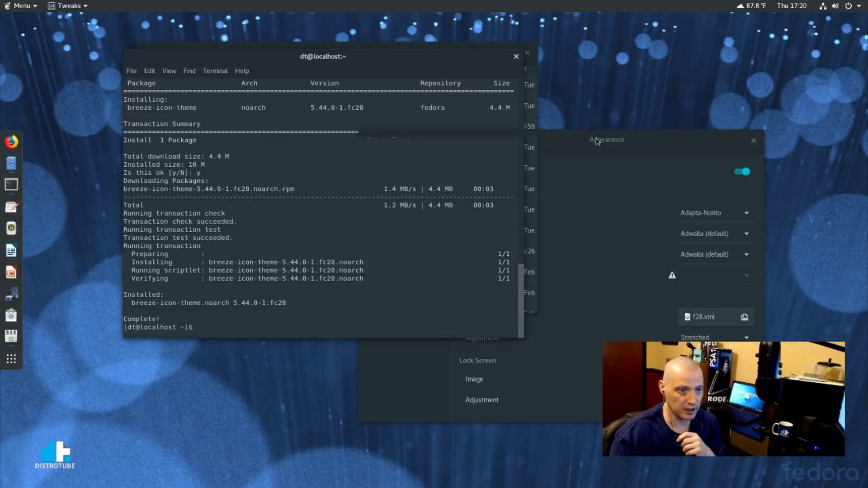
pyautogui.click(703, 255)
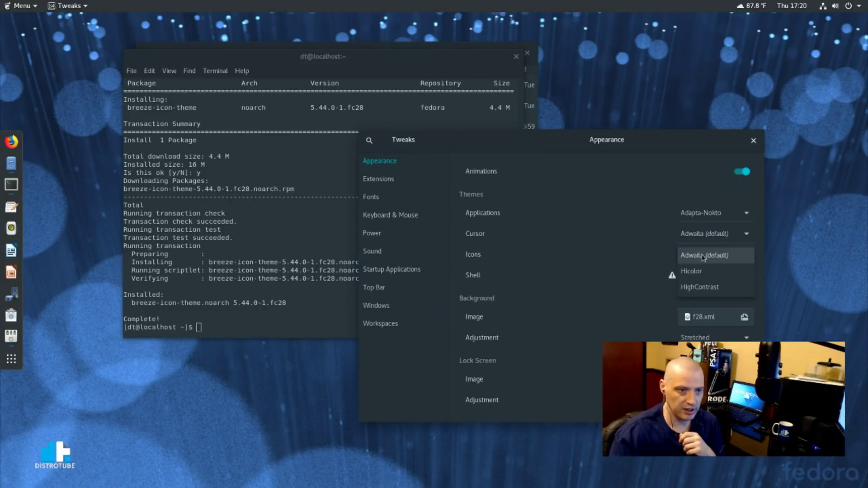
pyautogui.click(703, 256)
pyautogui.click(753, 140)
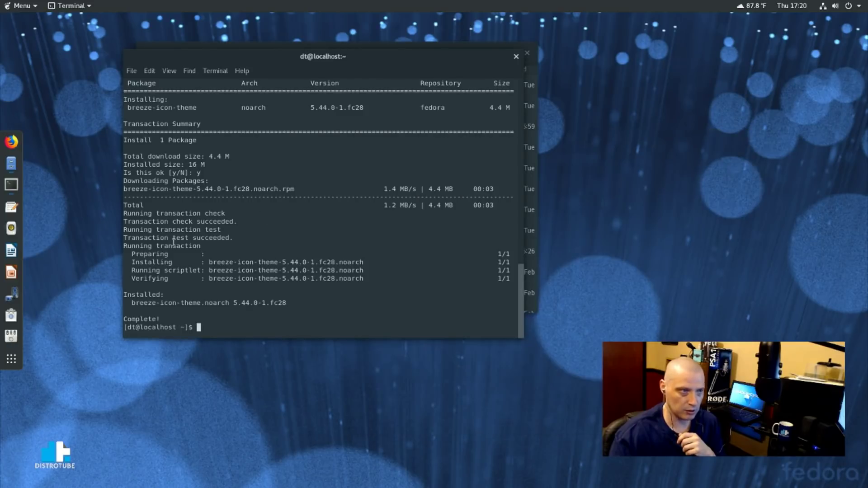
pyautogui.click(12, 335)
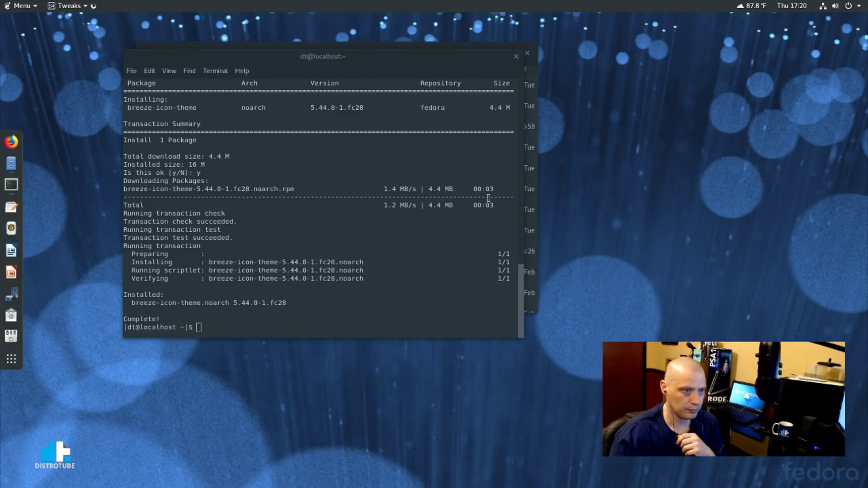
pyautogui.click(568, 231)
pyautogui.click(590, 262)
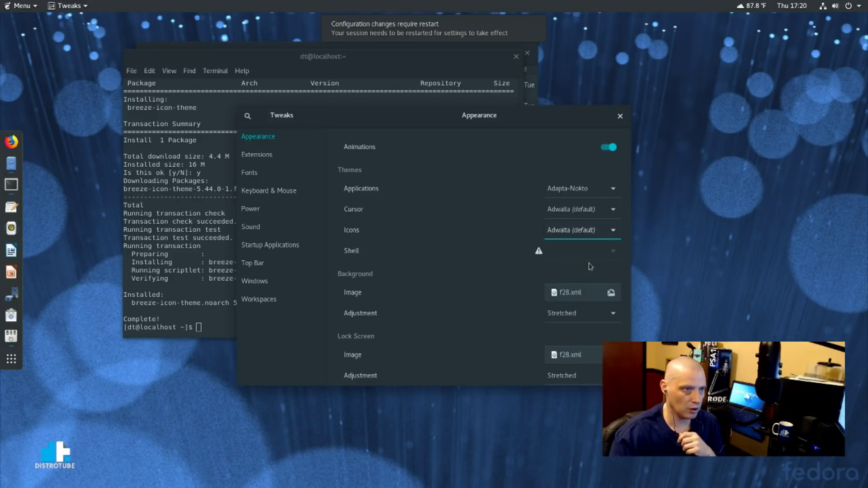
# - Bring the Files window in front of Tweaks to inspect the new folder icons, and close both windows
pyautogui.click(281, 46)
pyautogui.moveTo(281, 46); pyautogui.dragTo(449, 82)
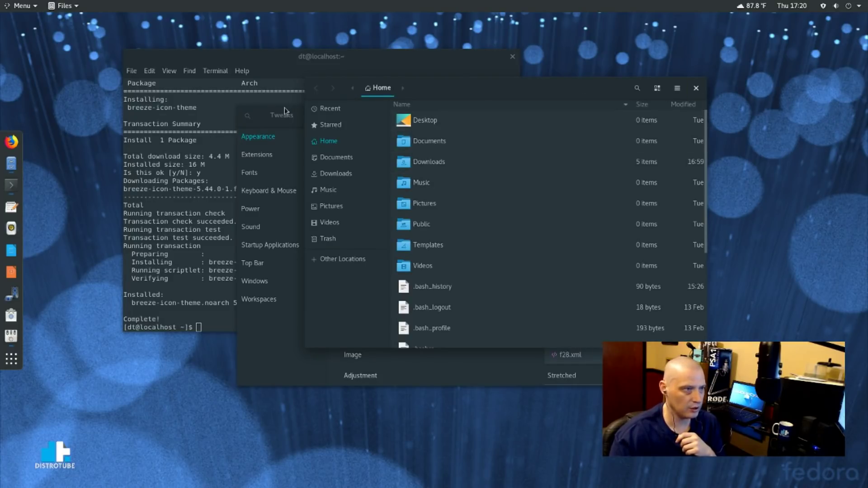
pyautogui.click(695, 87)
pyautogui.click(616, 108)
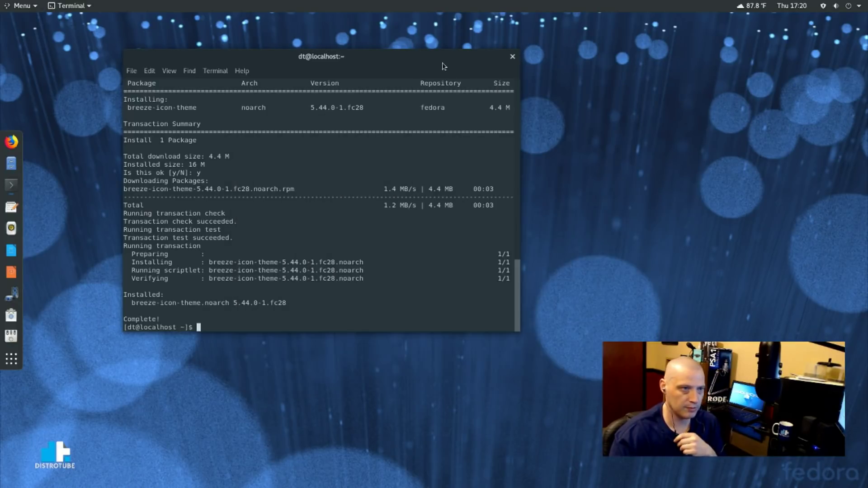
# - Move the terminal window toward the middle of the desktop and run sudo dnf install f28-backgrounds-gnome
pyautogui.moveTo(350, 325); pyautogui.dragTo(393, 345)
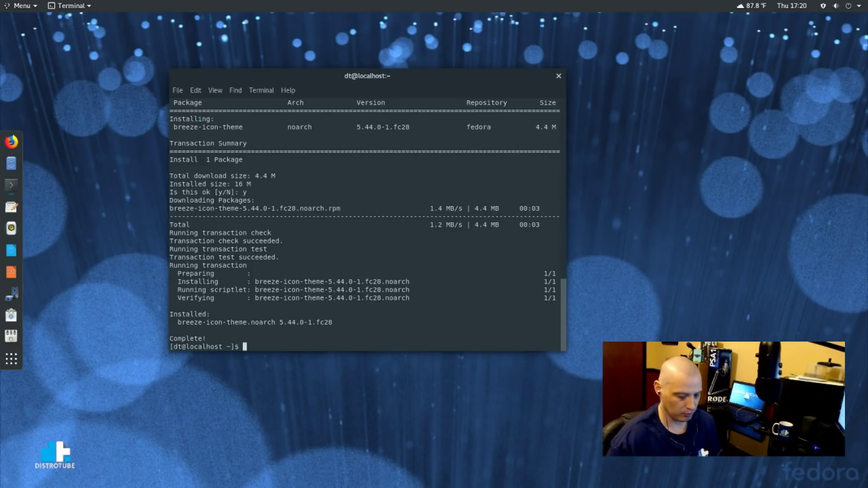
pyautogui.write('sudo dnf')
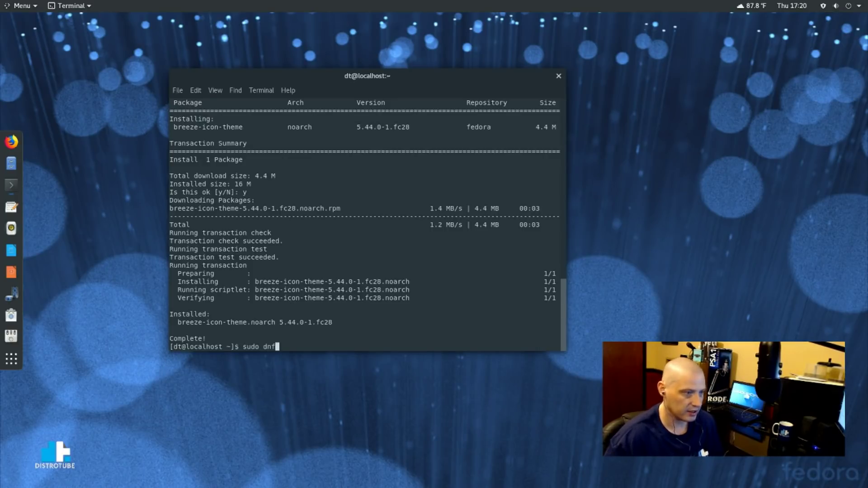
pyautogui.write(' inst')
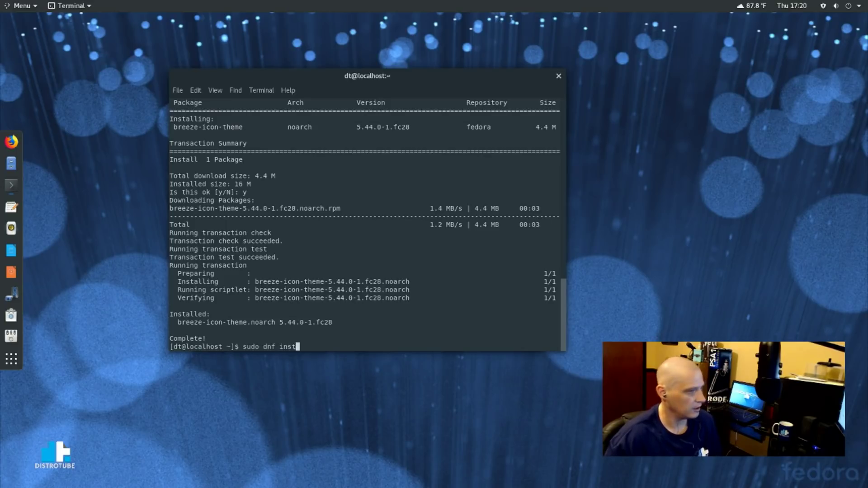
pyautogui.write('all f')
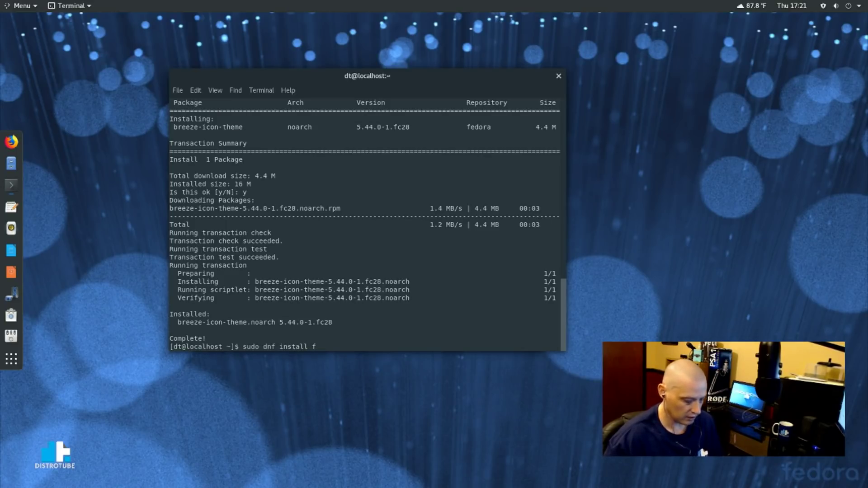
pyautogui.write('28-ba')
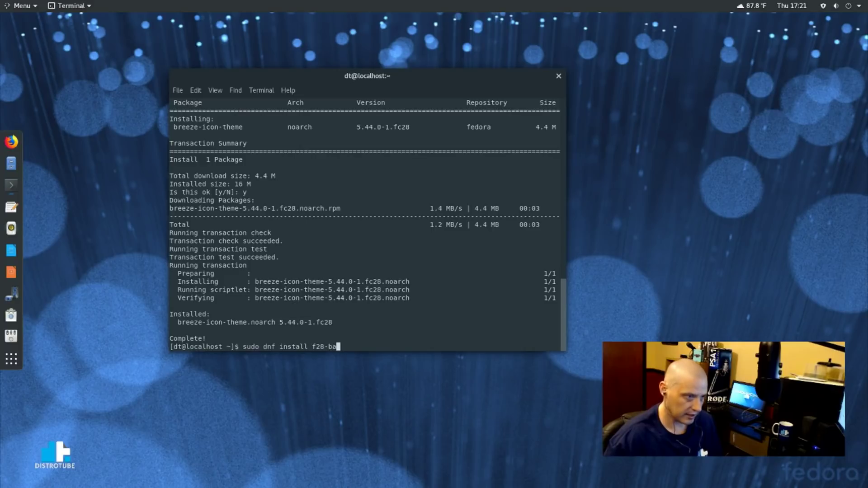
pyautogui.write('ckgrounds')
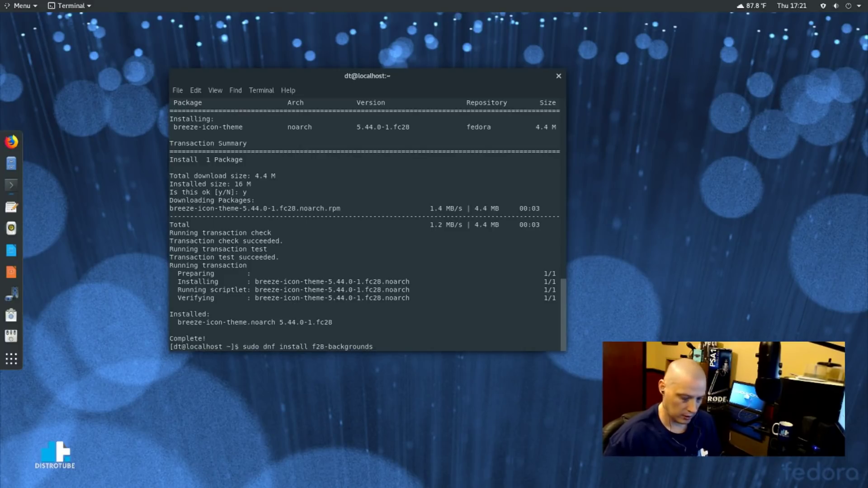
pyautogui.write('-gnome')
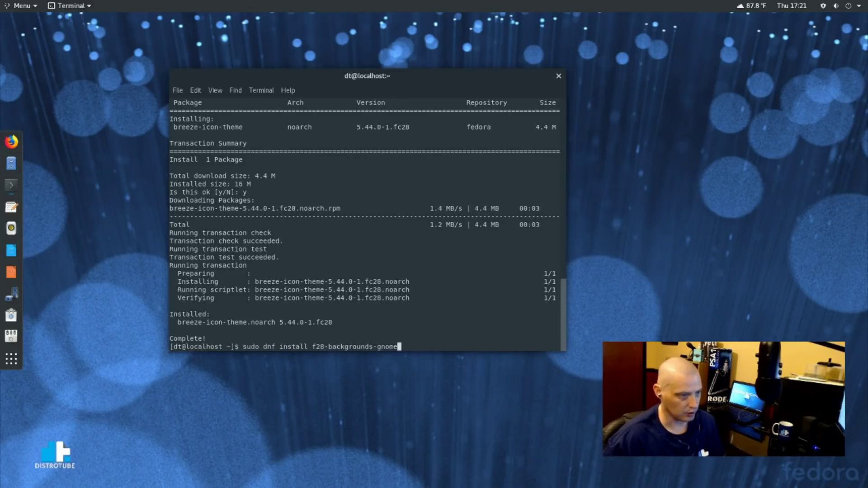
pyautogui.press('Return')
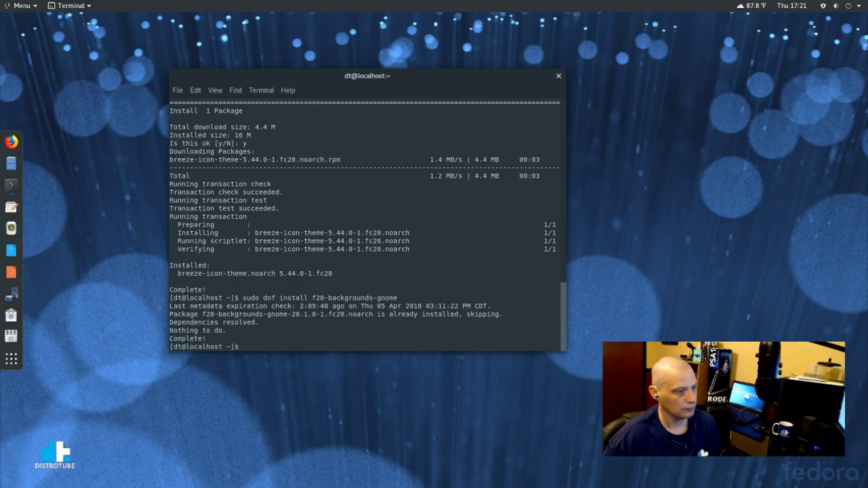
# - Reuse the previous command with f27 in place of f28 to install f27-backgrounds-gnome, confirming with y
pyautogui.press('Up')
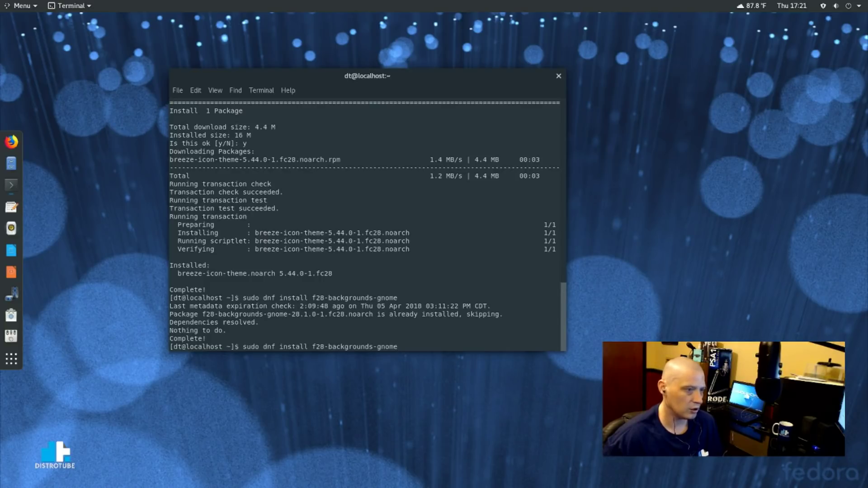
pyautogui.press('Left')
pyautogui.press('Left')
pyautogui.press('Left')
pyautogui.press('Left')
pyautogui.press('Left')
pyautogui.press('Left')
pyautogui.press('Left')
pyautogui.press('Left')
pyautogui.press('Left')
pyautogui.press('Left')
pyautogui.press('Left')
pyautogui.press('Left')
pyautogui.press('Left')
pyautogui.press('Left')
pyautogui.press('Left')
pyautogui.press('Left')
pyautogui.press('Left')
pyautogui.press('BackSpace')
pyautogui.write('7')
pyautogui.press('Return')
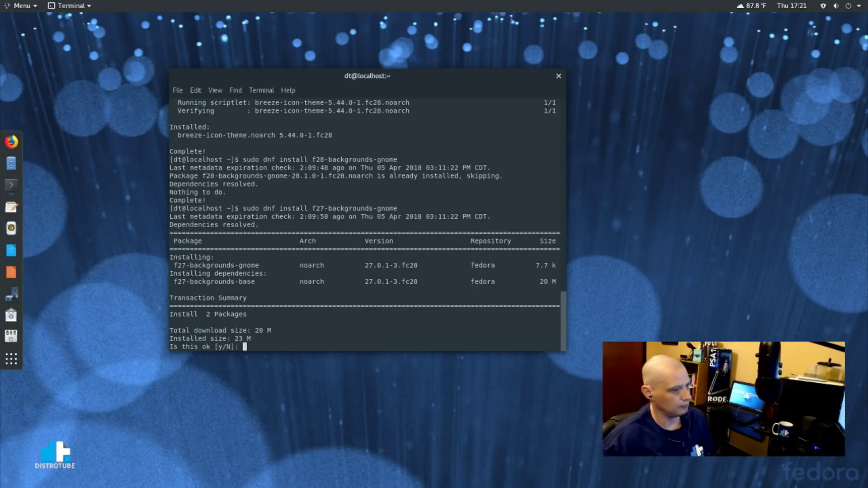
pyautogui.write('y')
pyautogui.press('Return')
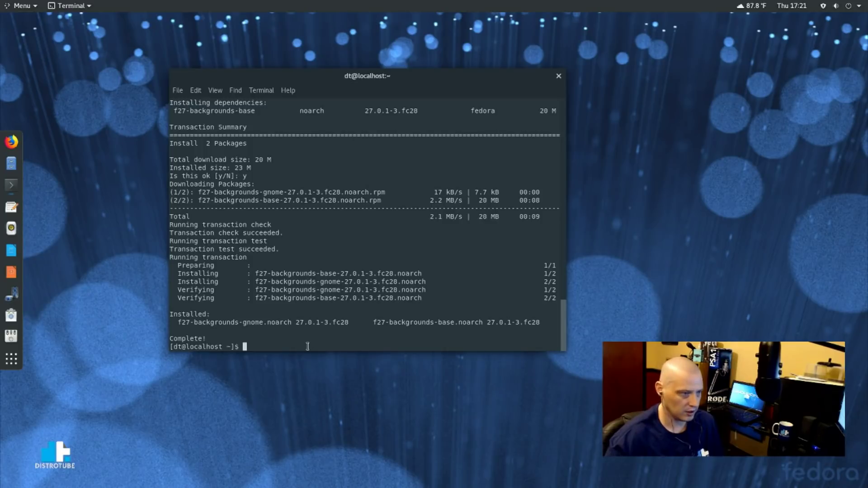
# - Recall the f28 backgrounds command, insert extras- before gnome and run sudo dnf install f28-backgrounds-extras-gnome
pyautogui.press('Up')
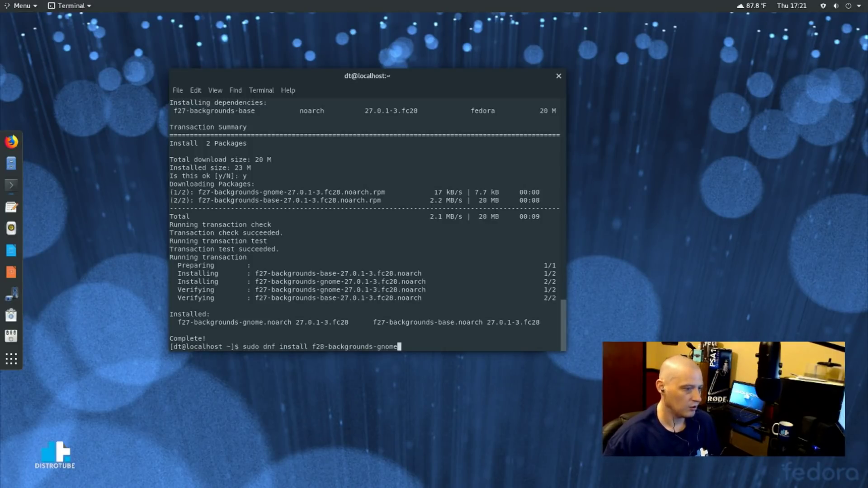
pyautogui.press('Left')
pyautogui.press('Left')
pyautogui.press('Left')
pyautogui.press('Left')
pyautogui.press('Left')
pyautogui.write('extr')
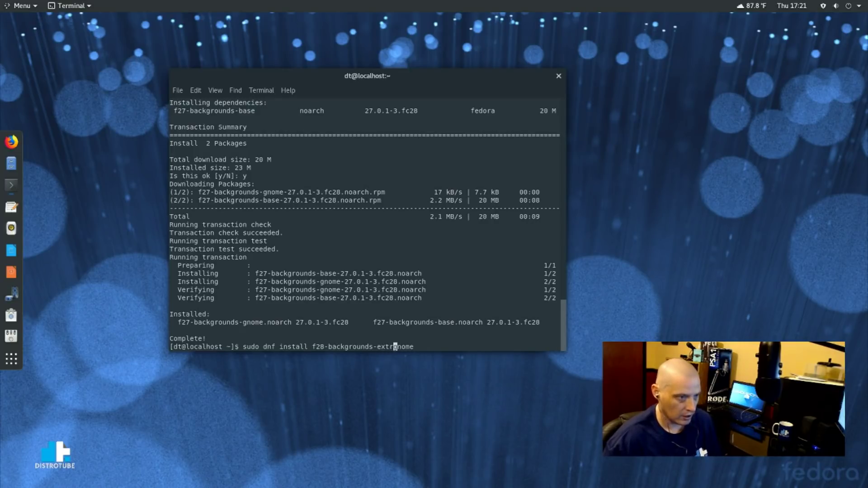
pyautogui.write('as-')
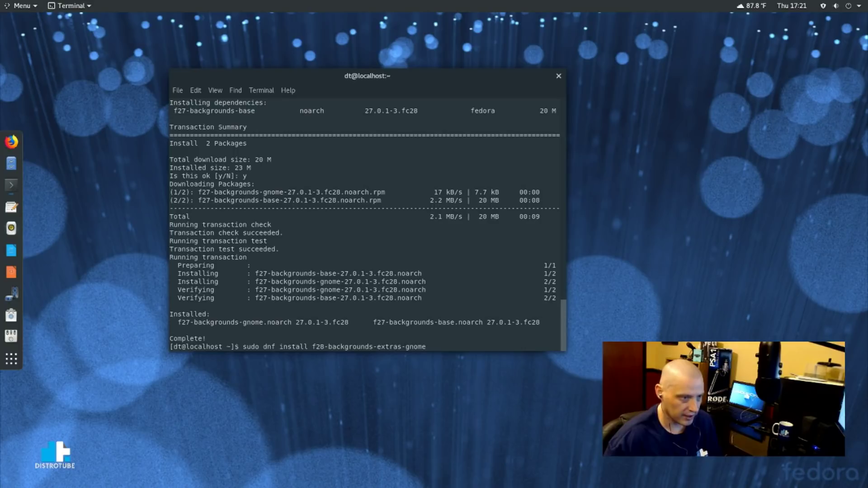
pyautogui.press('Return')
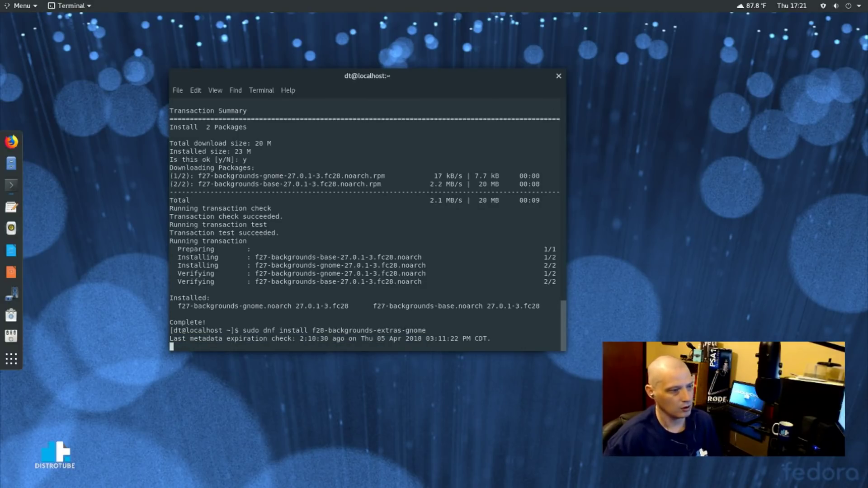